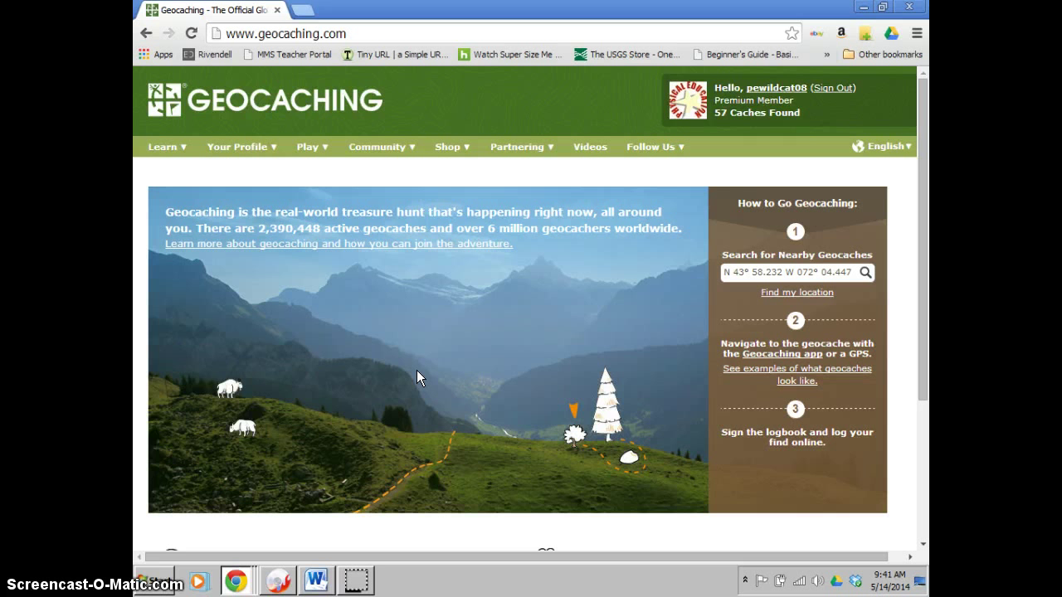
Start creating a new geocache from the Hide & Seek a Cache page, proceeding with an already known hiding spot.
{"action": "left_click", "coordinate": [313, 150]}
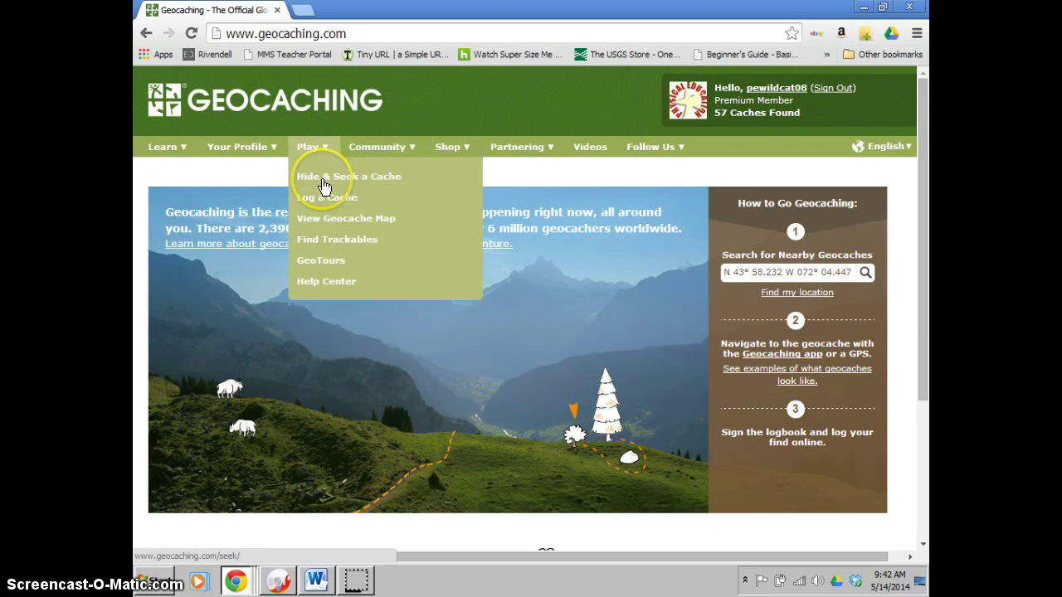
{"action": "left_click", "coordinate": [324, 184]}
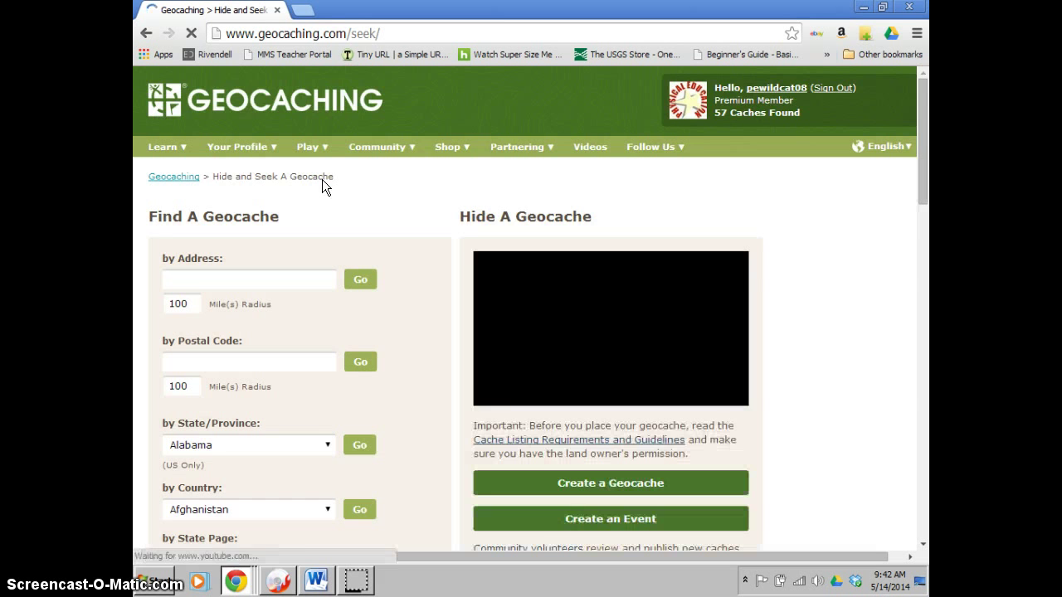
{"action": "scroll", "coordinate": [322, 180], "scroll_direction": "down", "scroll_amount": 2}
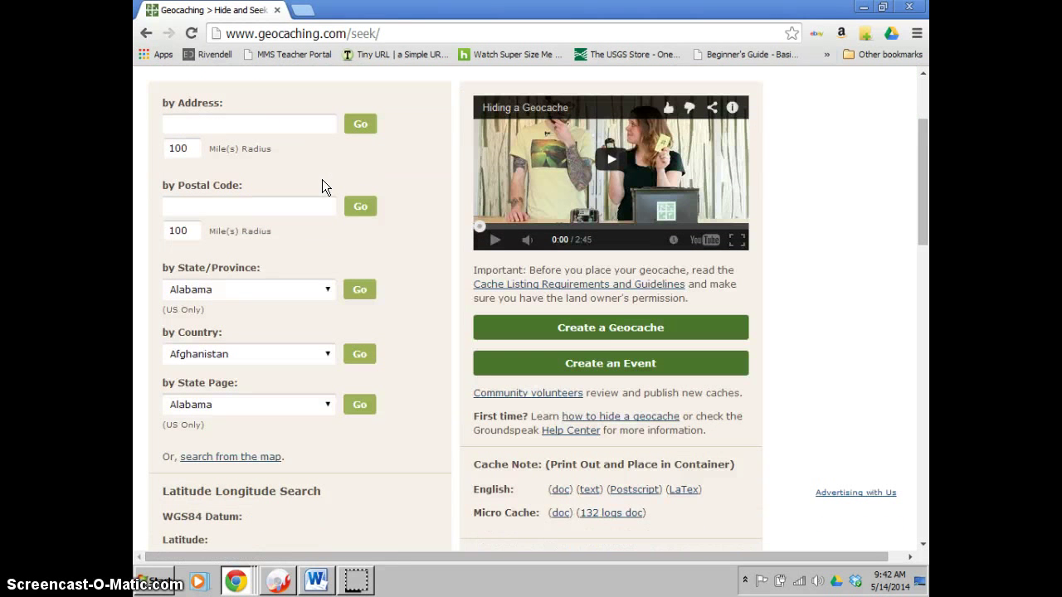
{"action": "left_click", "coordinate": [635, 336]}
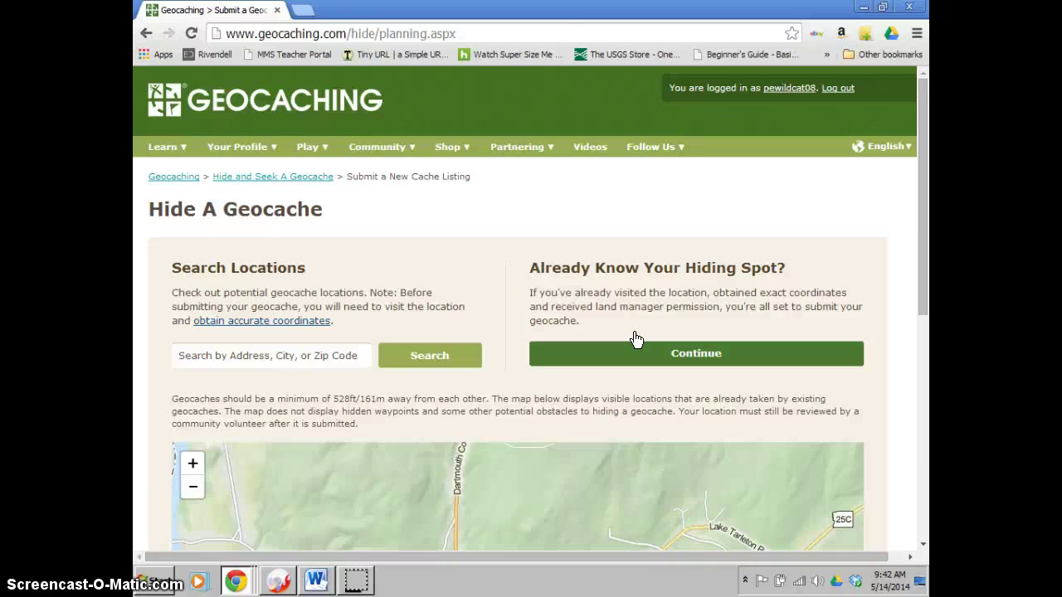
{"action": "left_click_drag", "start_coordinate": [926, 206], "coordinate": [928, 280]}
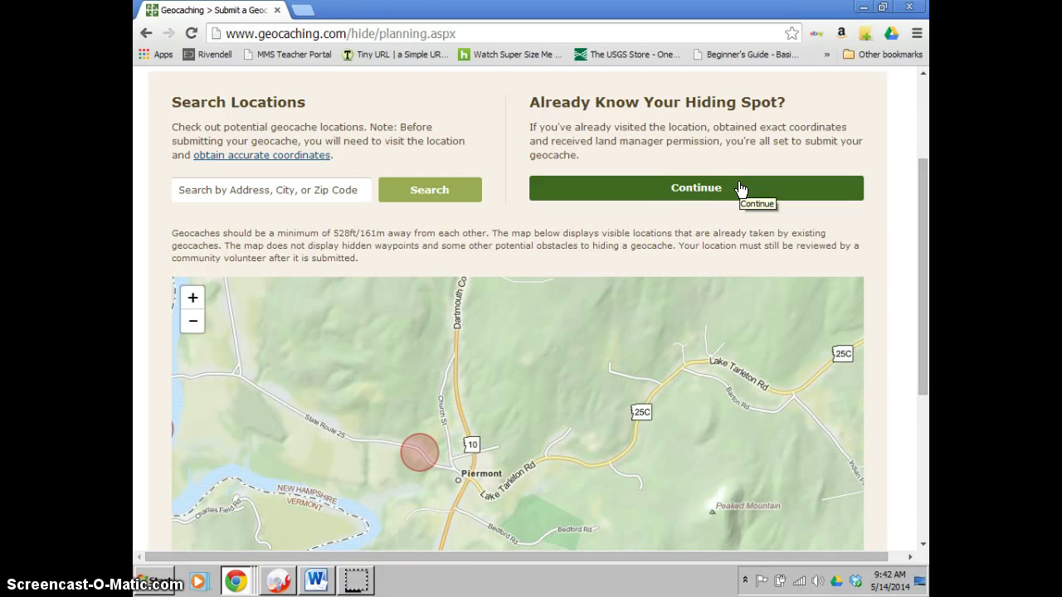
{"action": "left_click", "coordinate": [689, 184]}
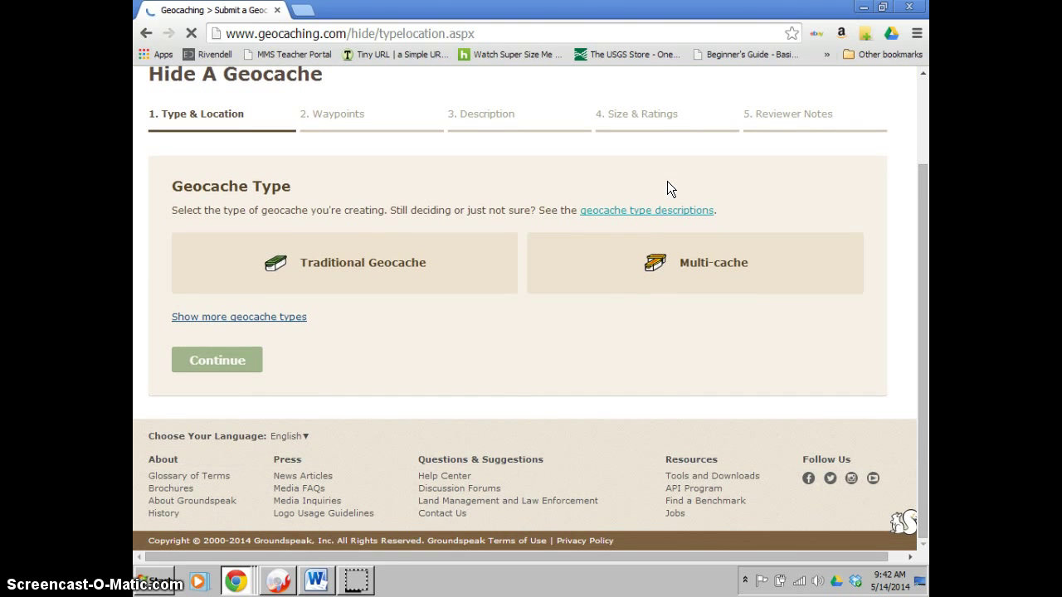
Choose Traditional Geocache as the geocache type.
{"action": "left_click", "coordinate": [341, 267]}
{"action": "left_click", "coordinate": [336, 270]}
{"action": "left_click", "coordinate": [276, 258]}
{"action": "left_click", "coordinate": [221, 260]}
{"action": "left_click", "coordinate": [135, 260]}
{"action": "left_click", "coordinate": [240, 287]}
{"action": "left_click", "coordinate": [282, 284]}
{"action": "left_click", "coordinate": [314, 283]}
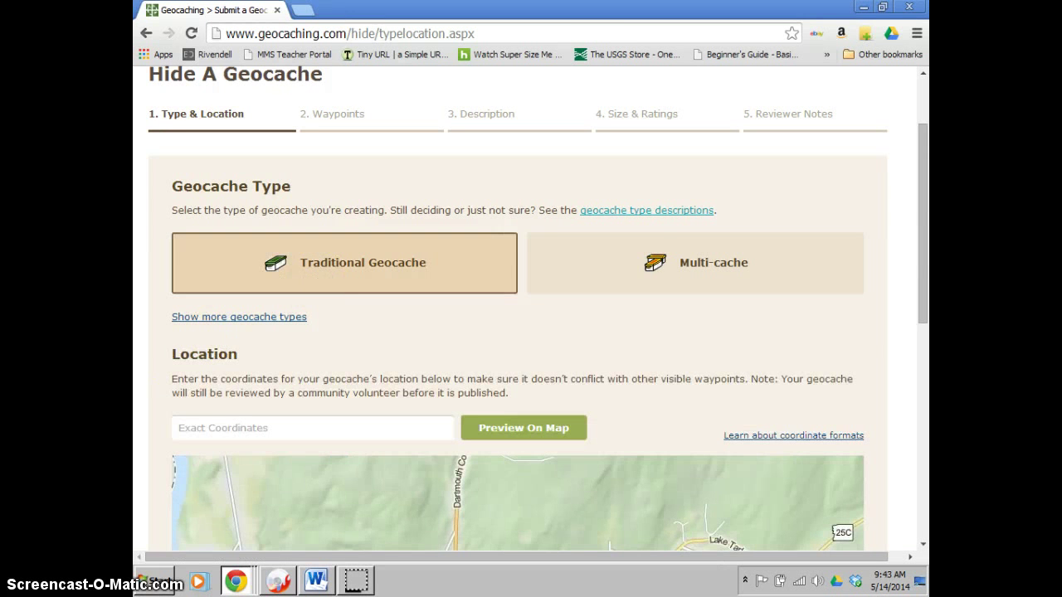
Enter N 43 54' 23.11'' W 072 09' 20.87'' as the geocache's exact coordinates and preview the location on the map.
{"action": "scroll", "coordinate": [319, 285], "scroll_direction": "down", "scroll_amount": 2}
{"action": "scroll", "coordinate": [517, 373], "scroll_direction": "down", "scroll_amount": 1}
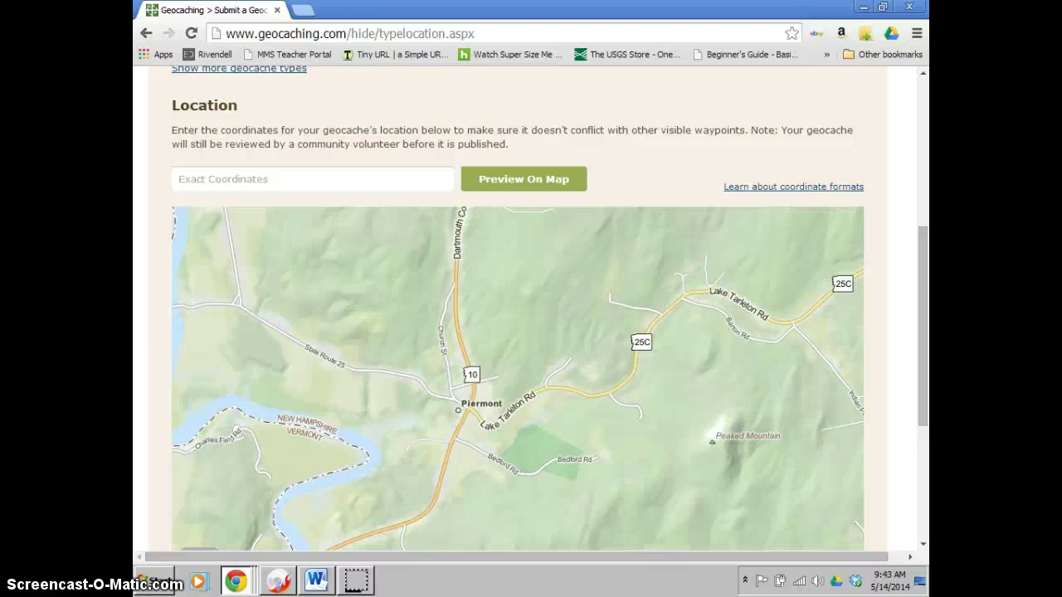
{"action": "left_click", "coordinate": [300, 184]}
{"action": "type", "text": "N"}
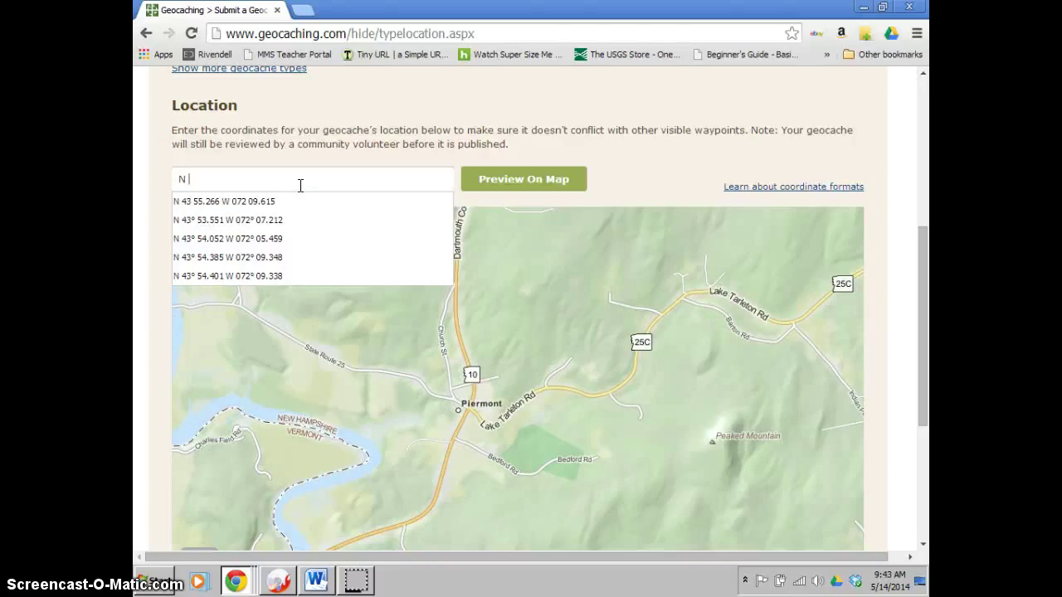
{"action": "type", "text": " 43 "}
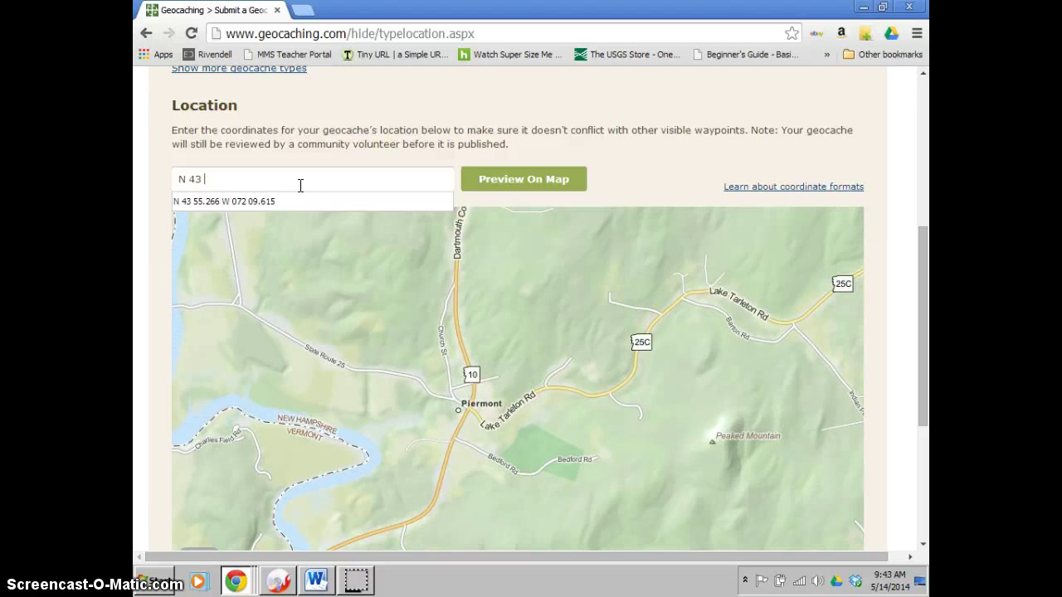
{"action": "type", "text": "54"}
{"action": "key", "text": "BackSpace"}
{"action": "type", "text": "4"}
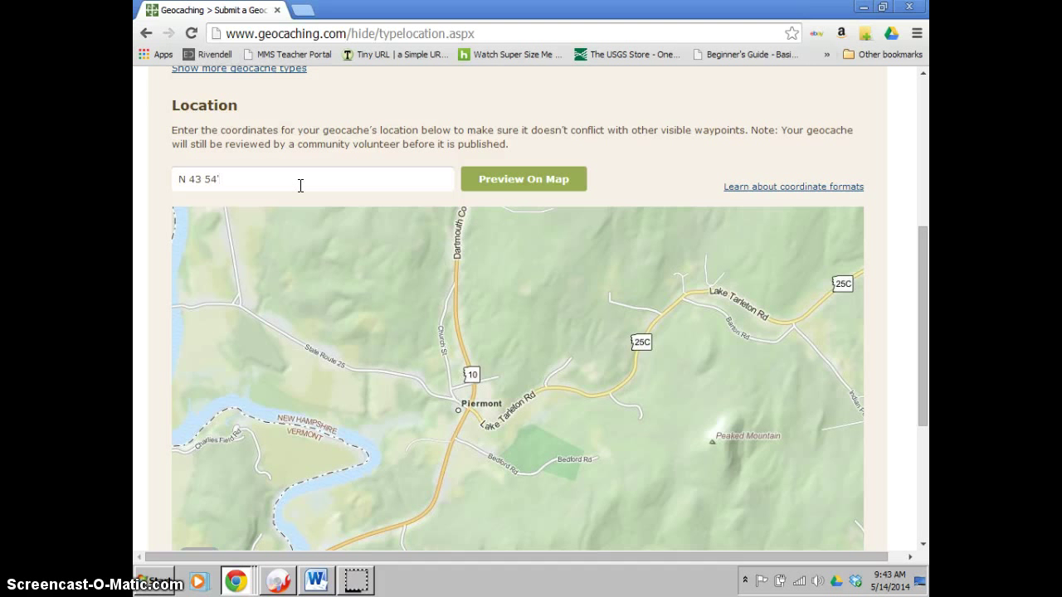
{"action": "type", "text": "' 23.11\" W 072 09"}
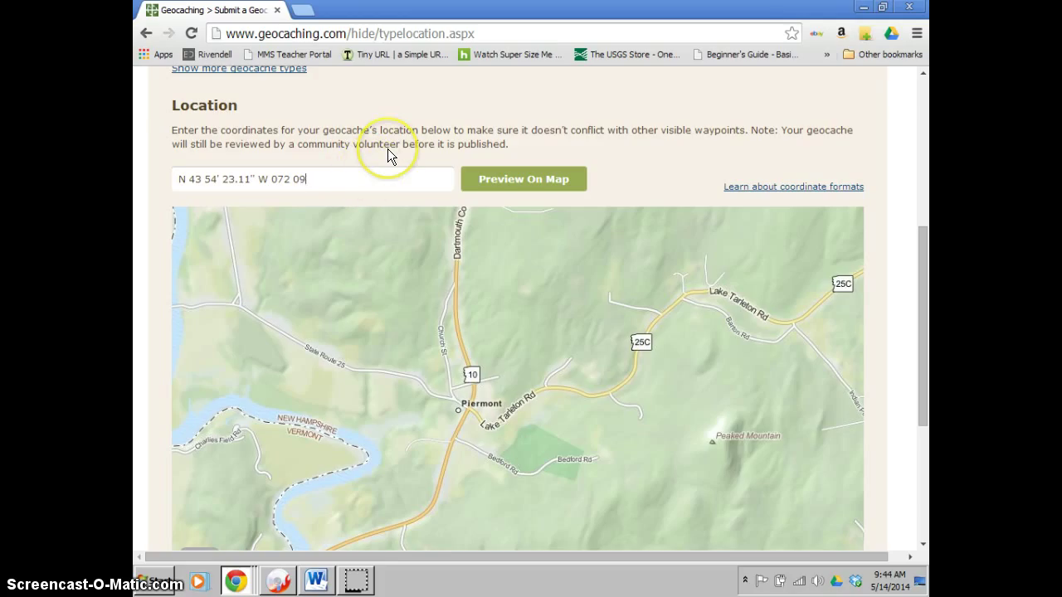
{"action": "type", "text": "' 20.87"}
{"action": "type", "text": "''"}
{"action": "left_click", "coordinate": [530, 192]}
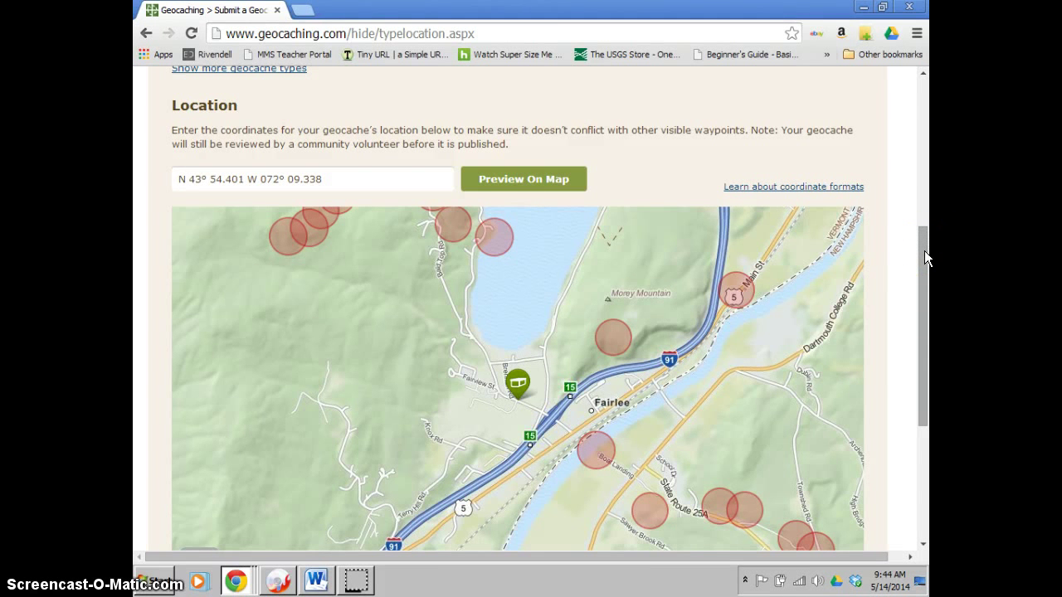
Accept the previewed location and proceed to the description stage without adding any optional waypoints.
{"action": "left_click_drag", "start_coordinate": [927, 258], "coordinate": [922, 368]}
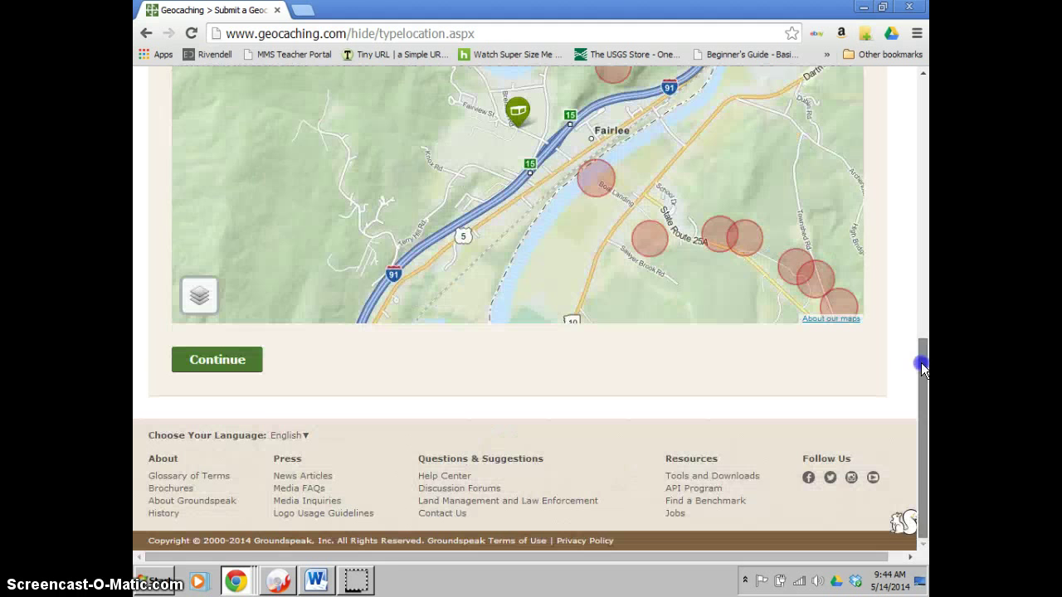
{"action": "left_click", "coordinate": [206, 372]}
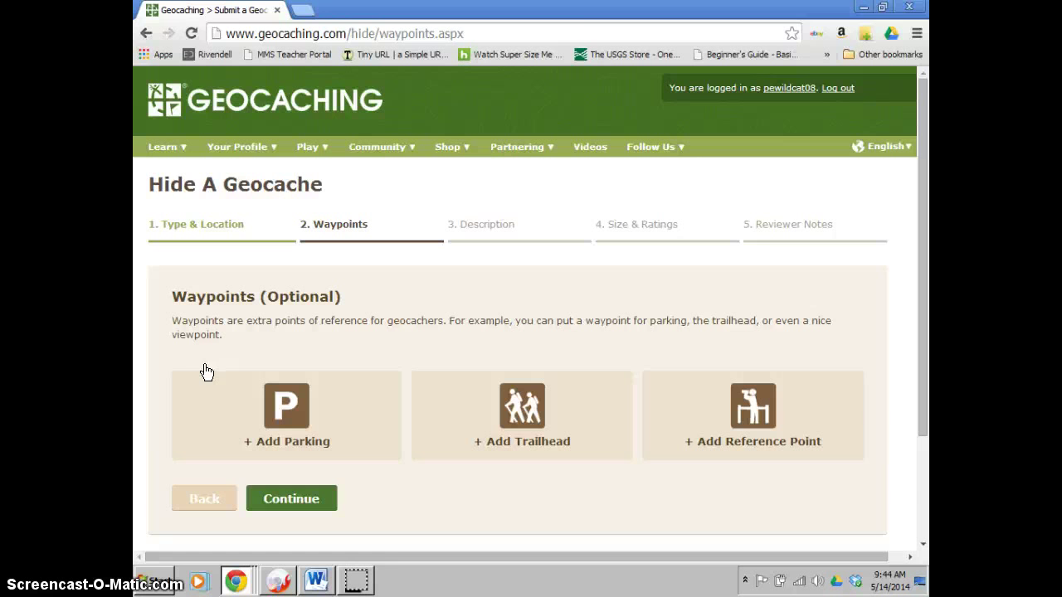
{"action": "left_click", "coordinate": [271, 496]}
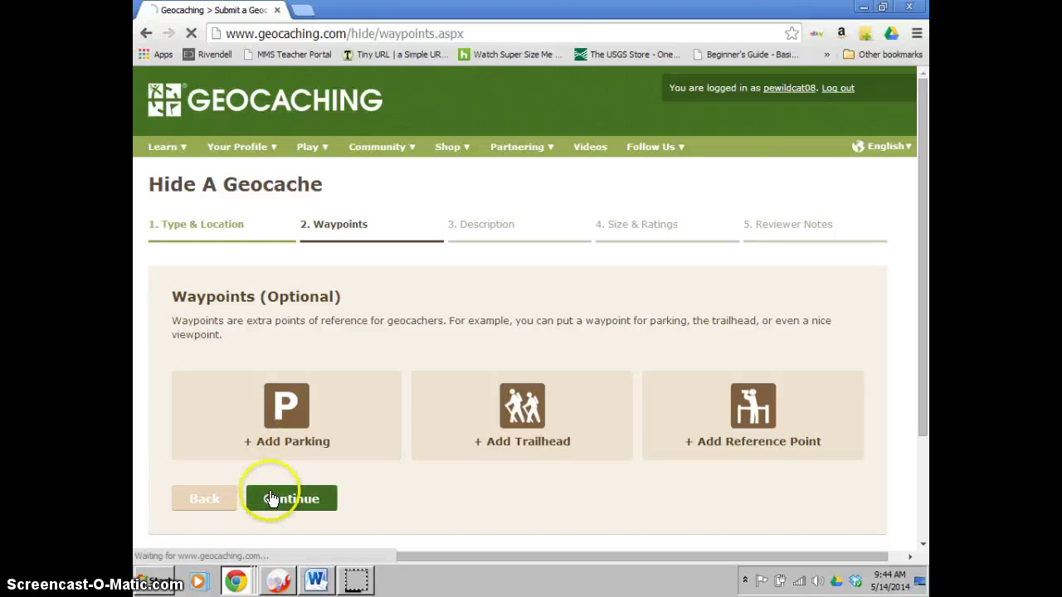
Name the geocache Historic Lake Morey Golf Course.
{"action": "scroll", "coordinate": [272, 498], "scroll_direction": "down", "scroll_amount": 3}
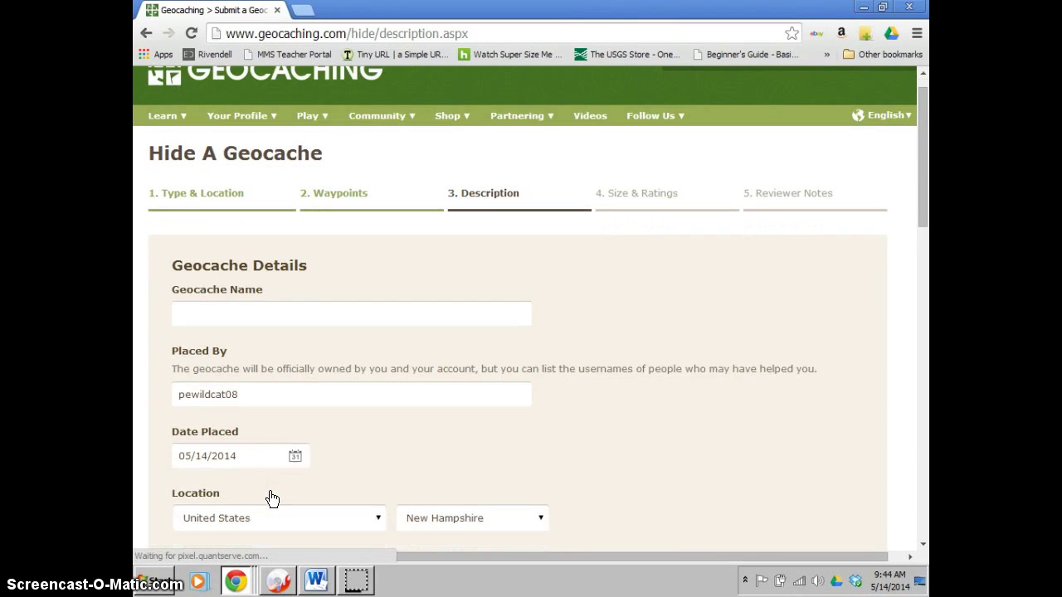
{"action": "left_click", "coordinate": [333, 214]}
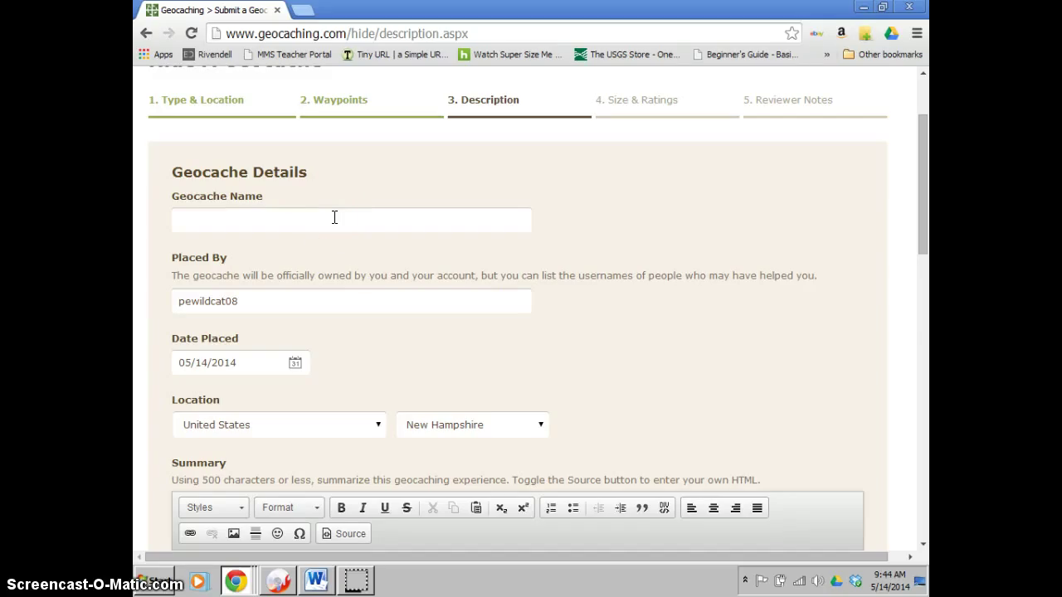
{"action": "left_click", "coordinate": [334, 217]}
{"action": "type", "text": "Historic"}
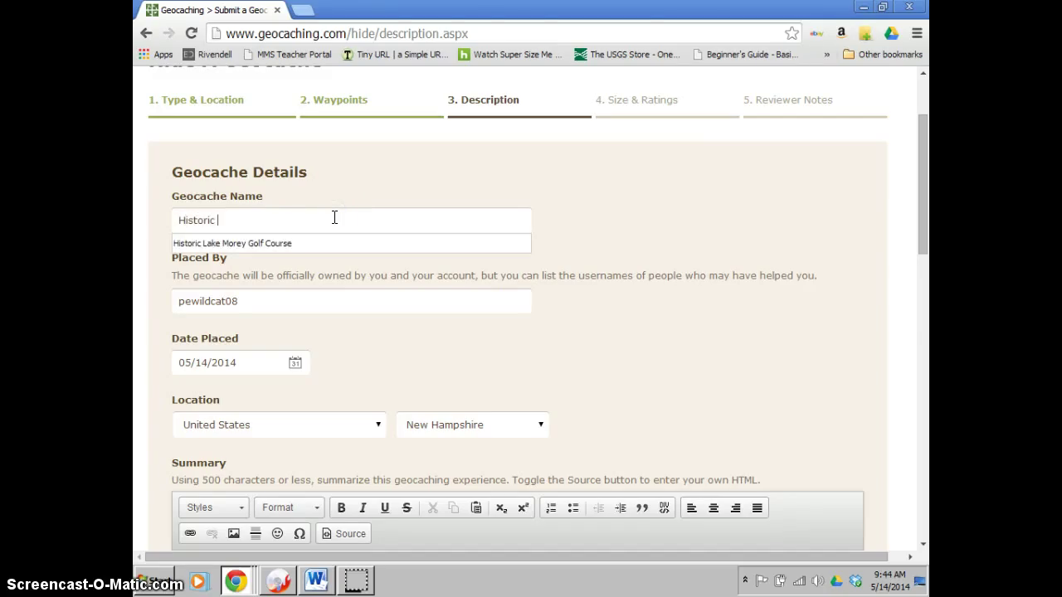
{"action": "key", "text": "Down"}
{"action": "key", "text": "Tab"}
{"action": "left_click", "coordinate": [138, 245]}
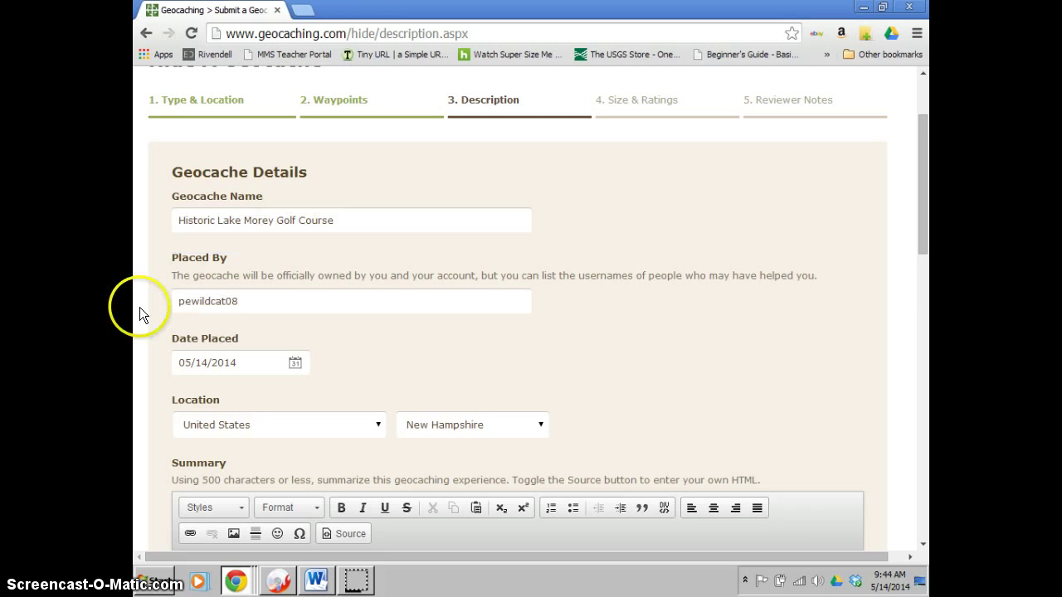
Look over the date, location, summary and description fields of the geocache details without entering text.
{"action": "scroll", "coordinate": [140, 307], "scroll_direction": "down", "scroll_amount": 3}
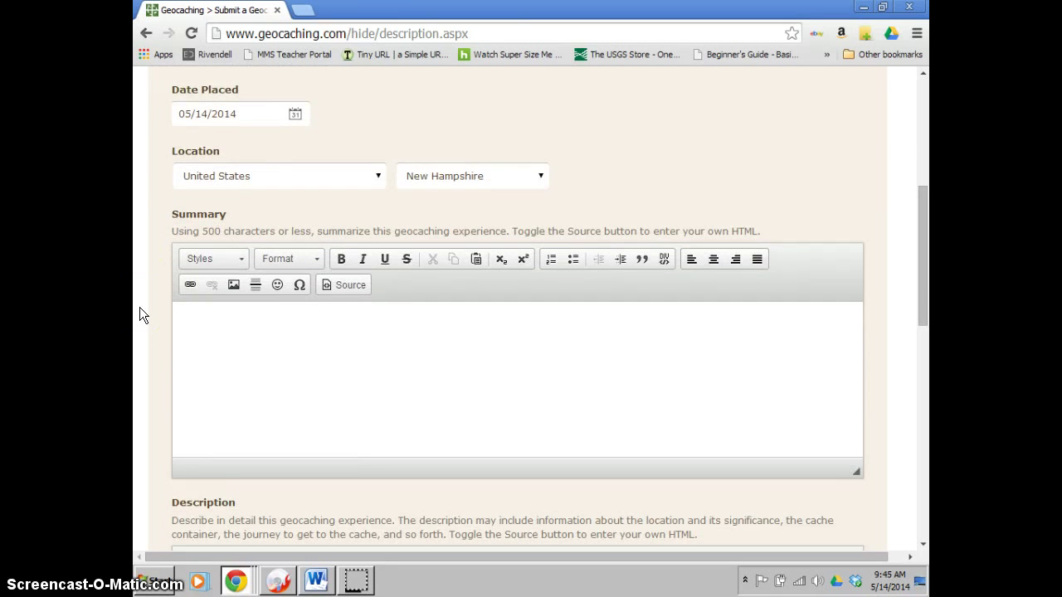
{"action": "scroll", "coordinate": [139, 309], "scroll_direction": "down", "scroll_amount": 2}
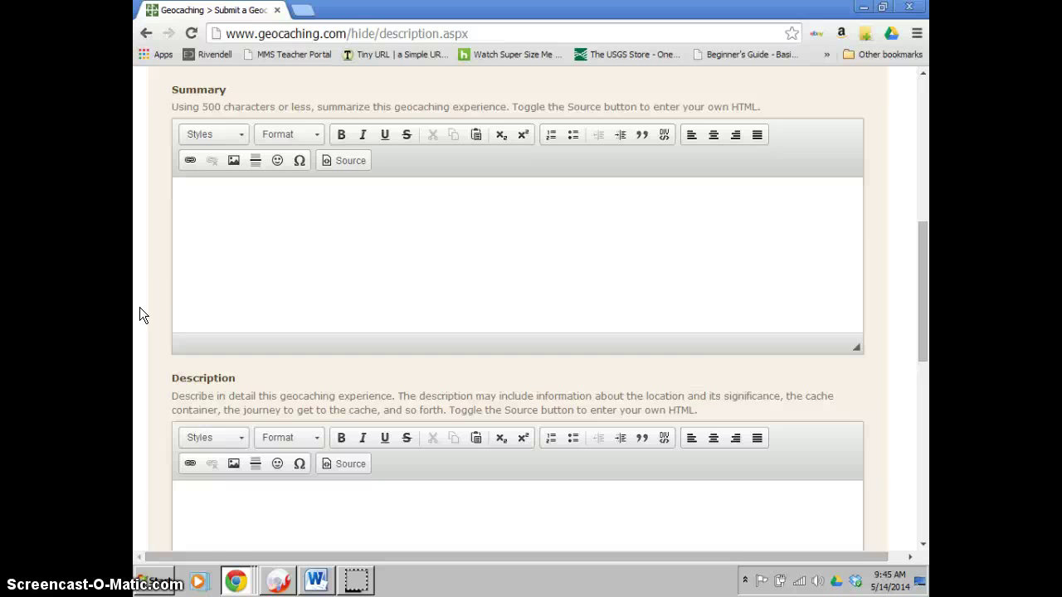
{"action": "left_click", "coordinate": [280, 258]}
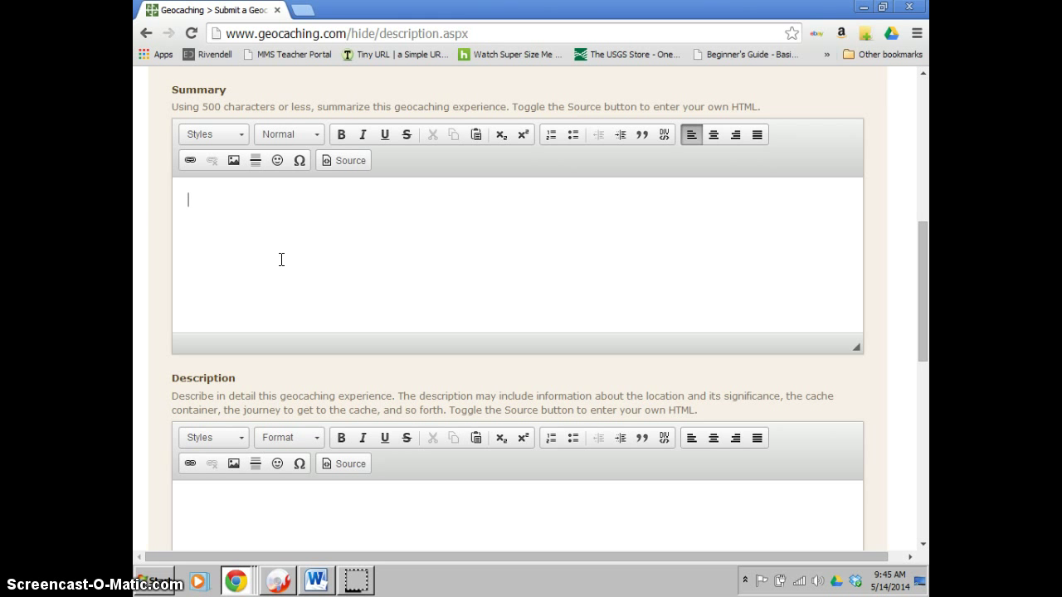
{"action": "scroll", "coordinate": [133, 317], "scroll_direction": "down", "scroll_amount": 3}
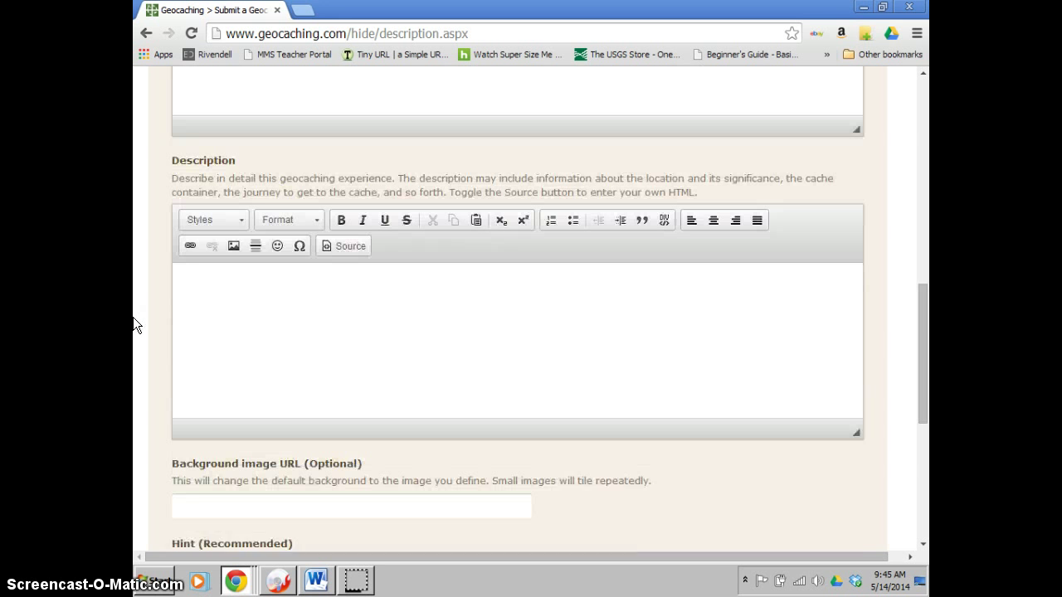
{"action": "left_click", "coordinate": [301, 336]}
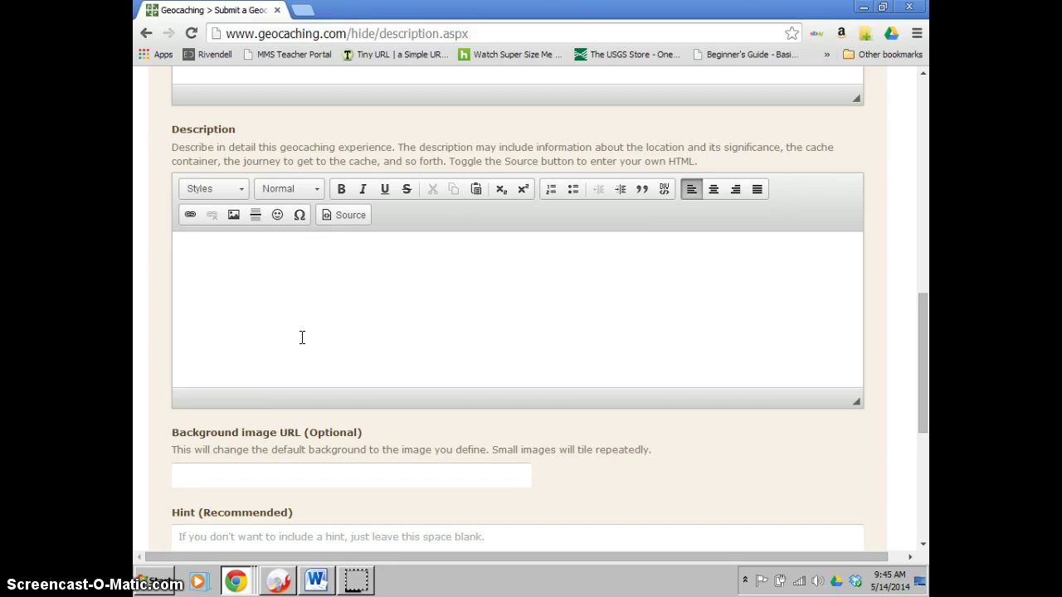
{"action": "left_click", "coordinate": [302, 336]}
Enter the hint "If you are knotty, you will be rewarded!" for the geocache.
{"action": "scroll", "coordinate": [148, 320], "scroll_direction": "down", "scroll_amount": 4}
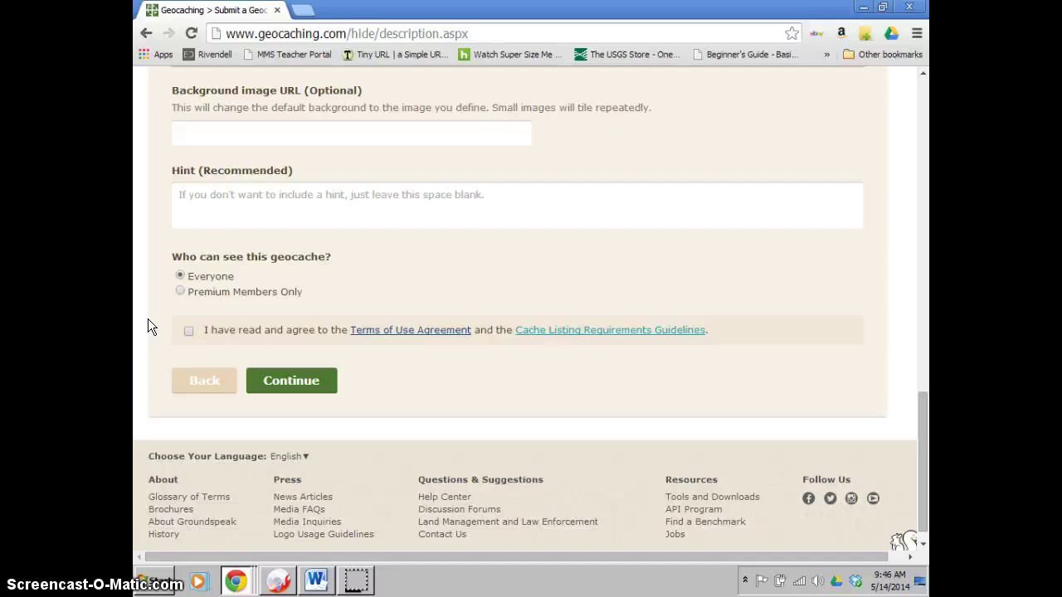
{"action": "left_click", "coordinate": [231, 221]}
{"action": "left_click", "coordinate": [232, 223]}
{"action": "type", "text": "If "}
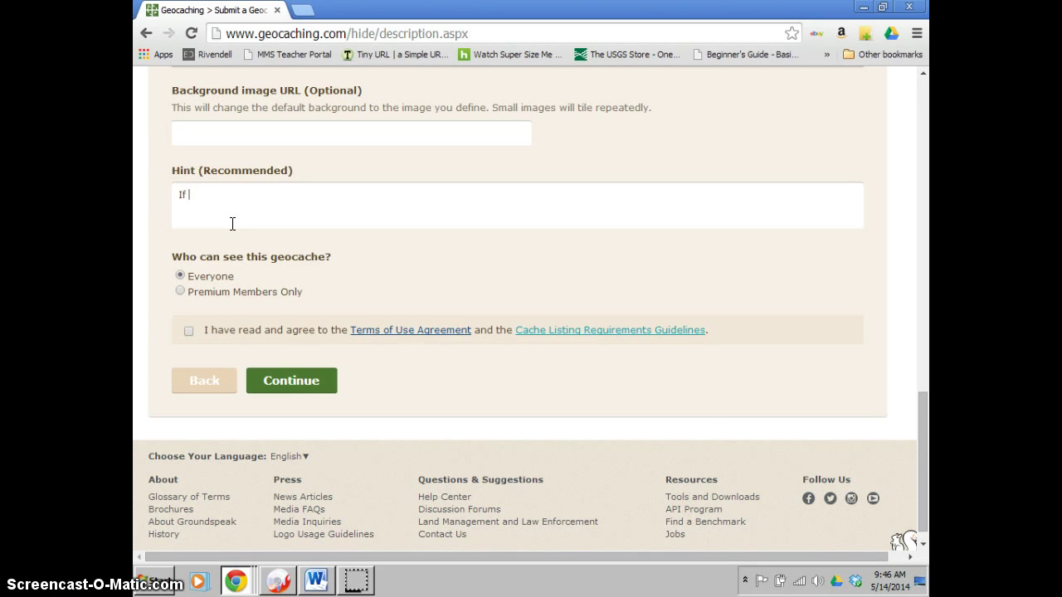
{"action": "type", "text": "you are knotty, you will "}
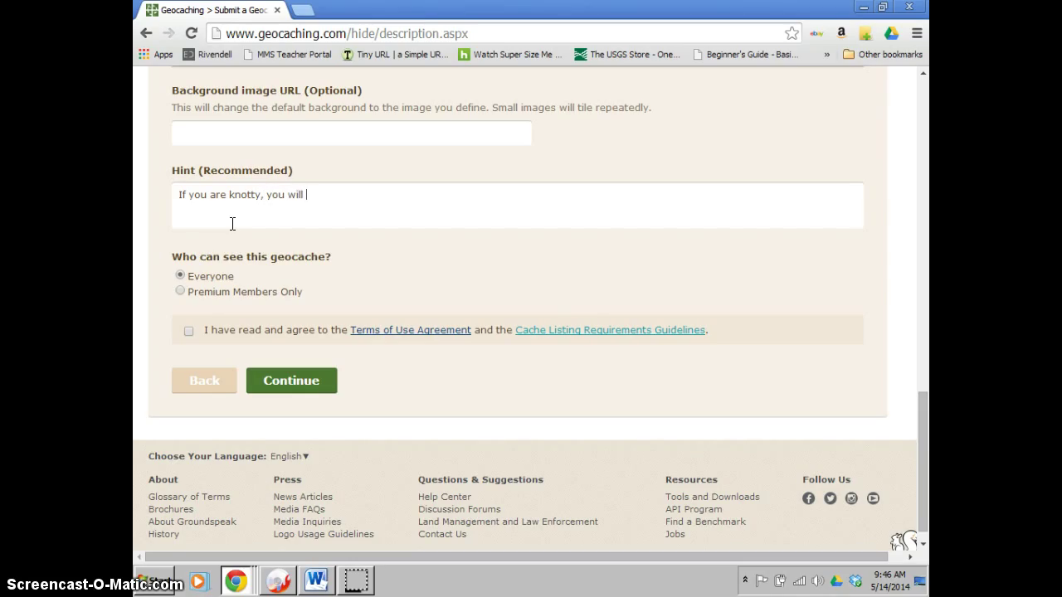
{"action": "type", "text": "be rewarded!"}
{"action": "left_click_drag", "start_coordinate": [227, 196], "coordinate": [262, 195]}
{"action": "key", "text": "Right"}
Agree to the terms of use and cache listing guidelines and proceed to the size and ratings stage.
{"action": "scroll", "coordinate": [530, 308], "scroll_direction": "down", "scroll_amount": 1}
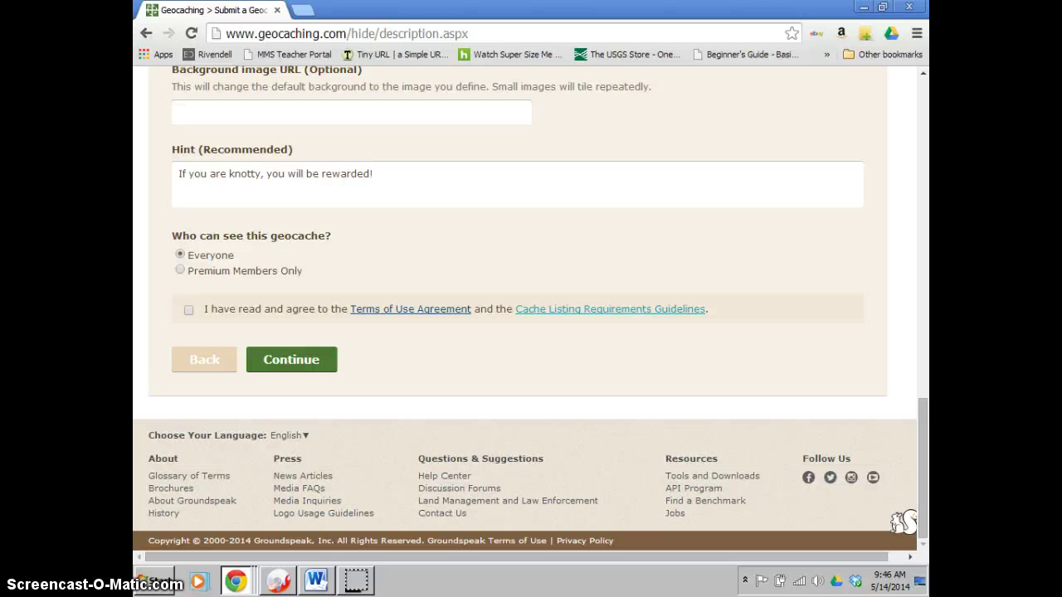
{"action": "left_click", "coordinate": [190, 311]}
{"action": "left_click", "coordinate": [273, 362]}
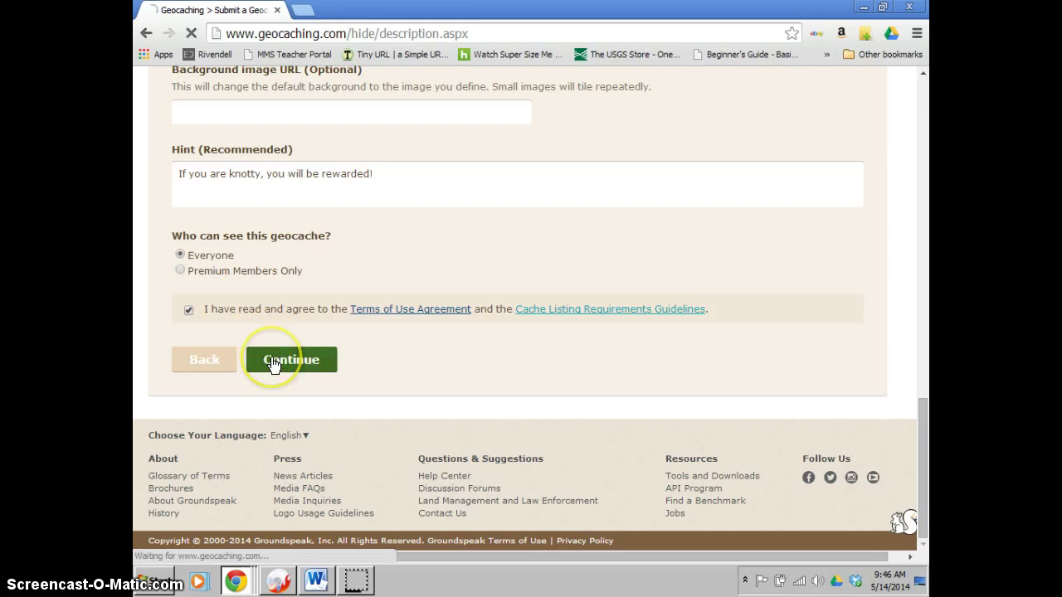
Set the geocache size to Small.
{"action": "scroll", "coordinate": [273, 365], "scroll_direction": "down", "scroll_amount": 3}
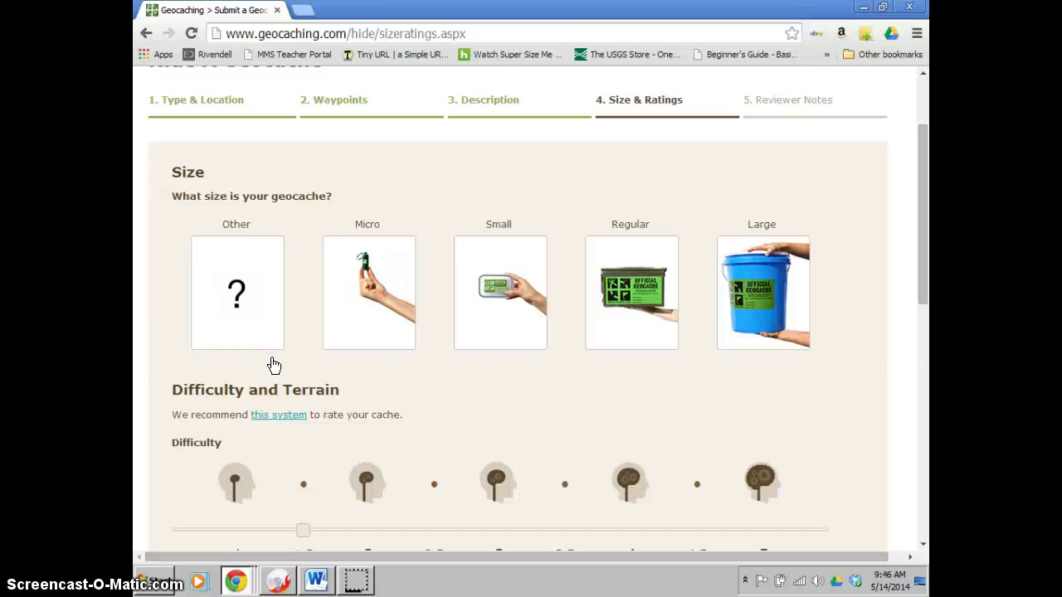
{"action": "left_click", "coordinate": [479, 300]}
{"action": "left_click", "coordinate": [206, 282]}
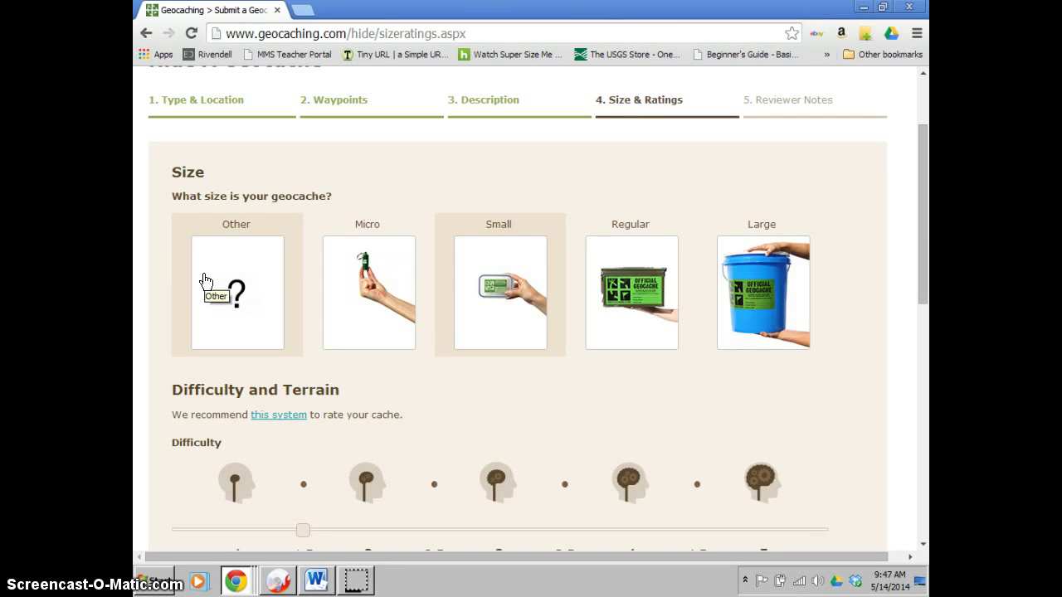
Open the recommended rating system for the cache's difficulty and terrain.
{"action": "scroll", "coordinate": [531, 299], "scroll_direction": "down", "scroll_amount": 3}
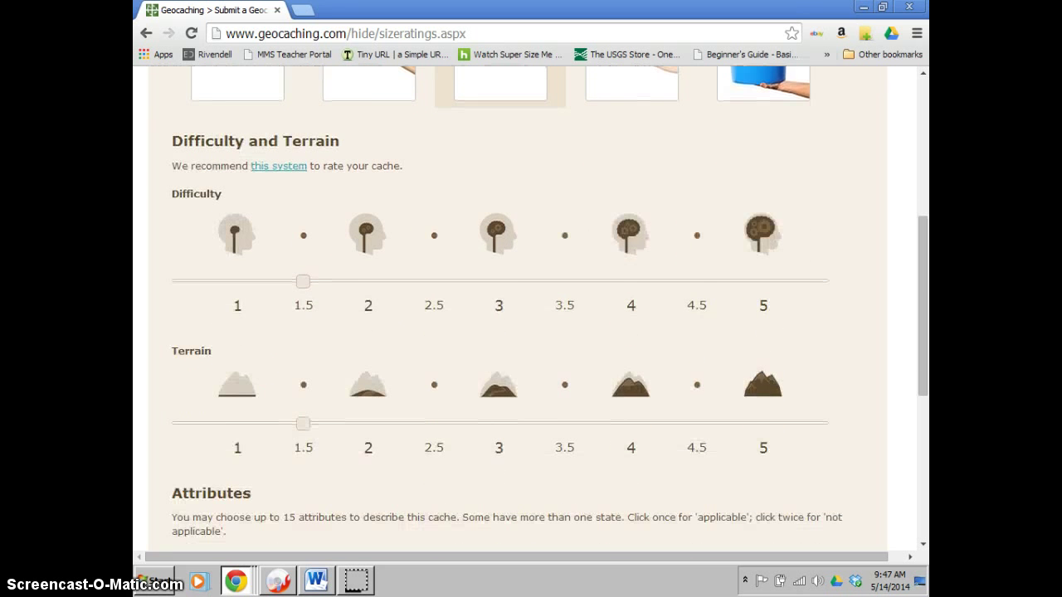
{"action": "scroll", "coordinate": [548, 307], "scroll_direction": "down", "scroll_amount": 1}
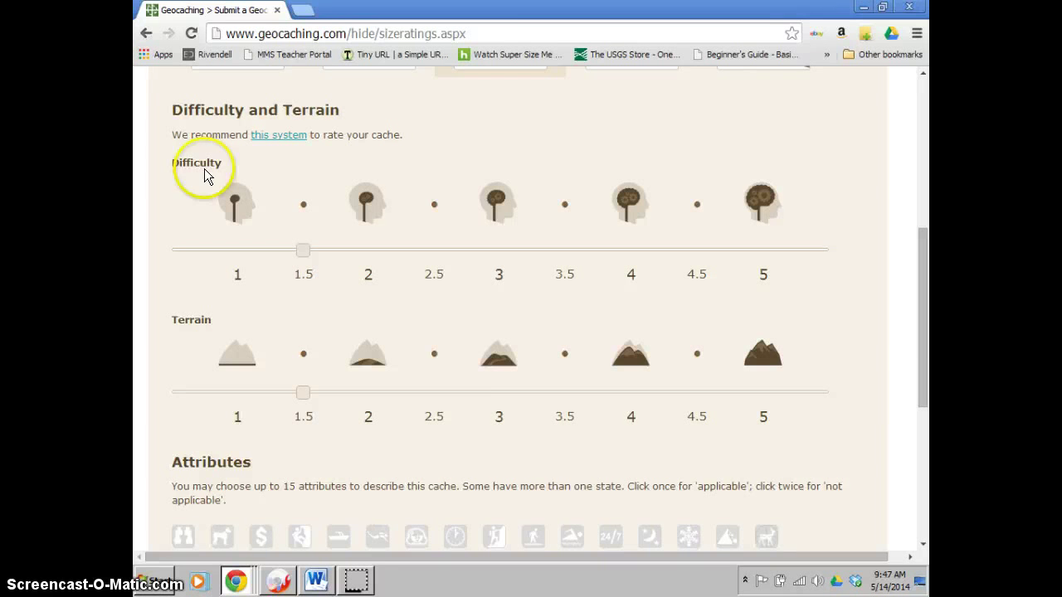
{"action": "left_click", "coordinate": [273, 133]}
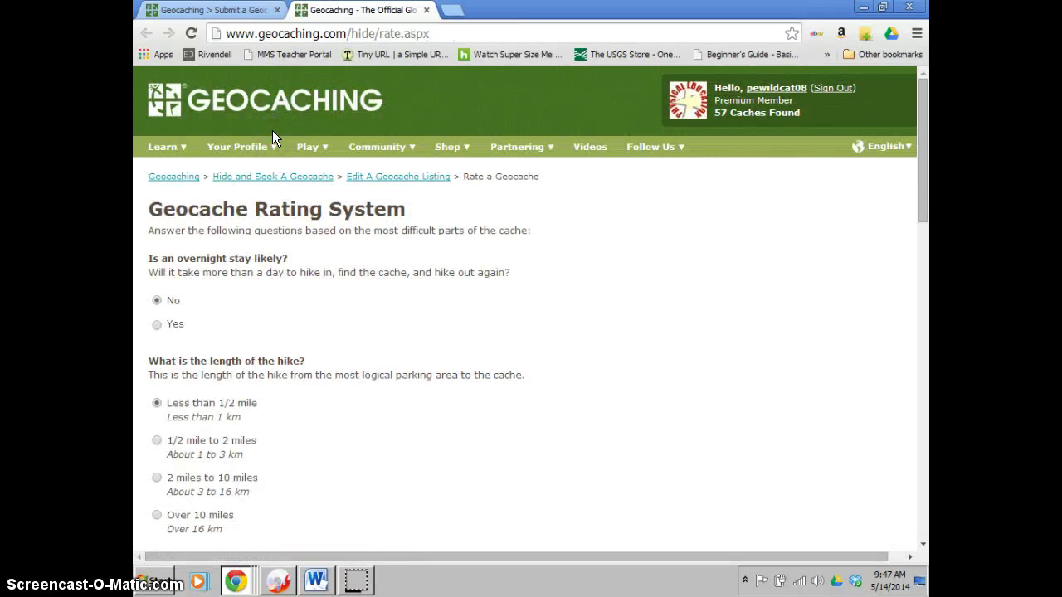
Rate the cache with no overnight stay, a hike under 1/2 mile, flat elevation and a location that could be one of several.
{"action": "scroll", "coordinate": [272, 130], "scroll_direction": "down", "scroll_amount": 3}
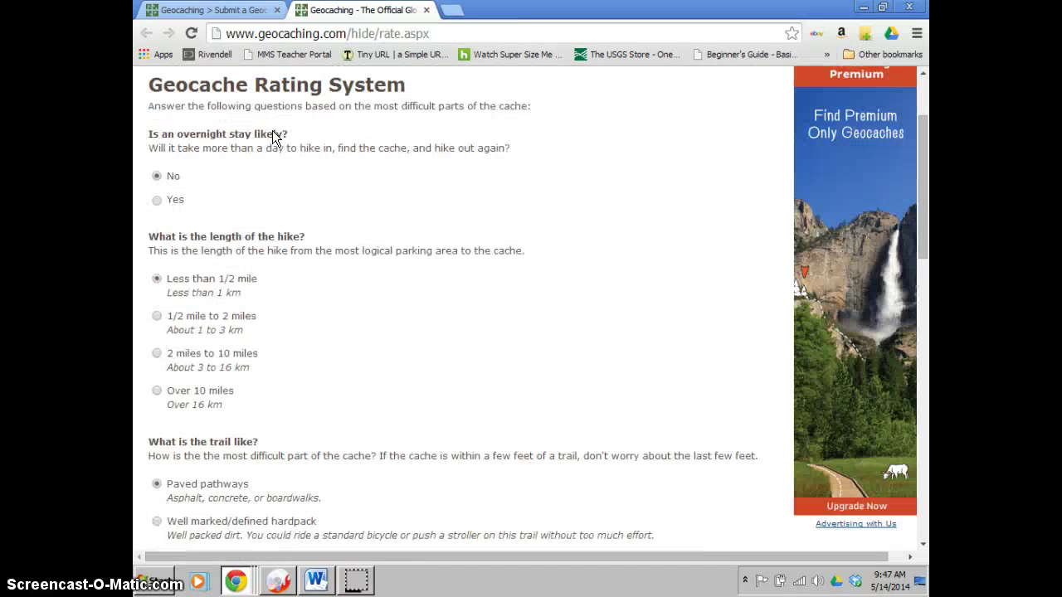
{"action": "scroll", "coordinate": [272, 130], "scroll_direction": "down", "scroll_amount": 2}
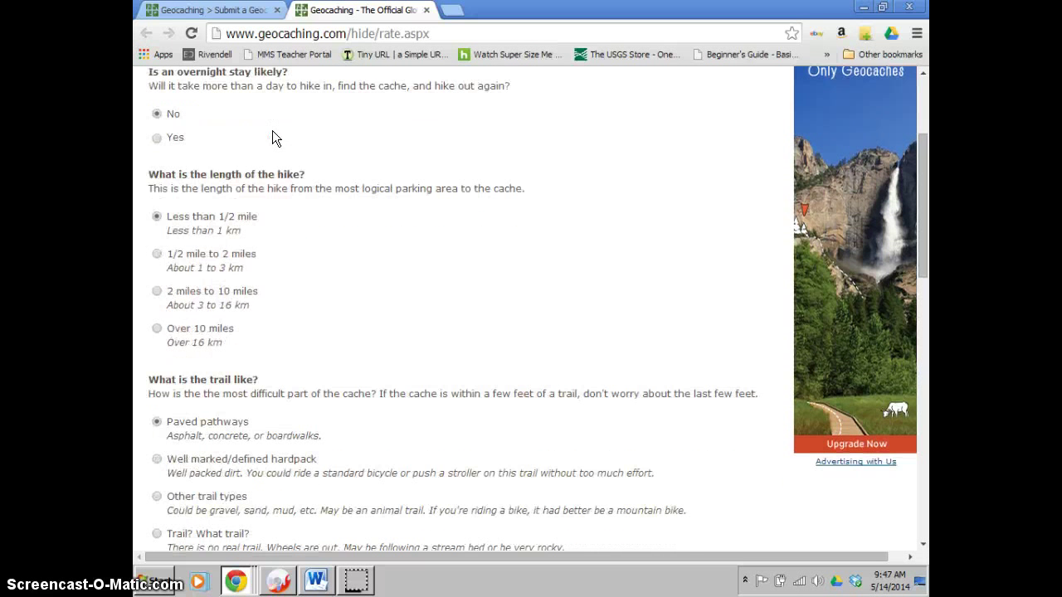
{"action": "scroll", "coordinate": [276, 139], "scroll_direction": "up", "scroll_amount": 1}
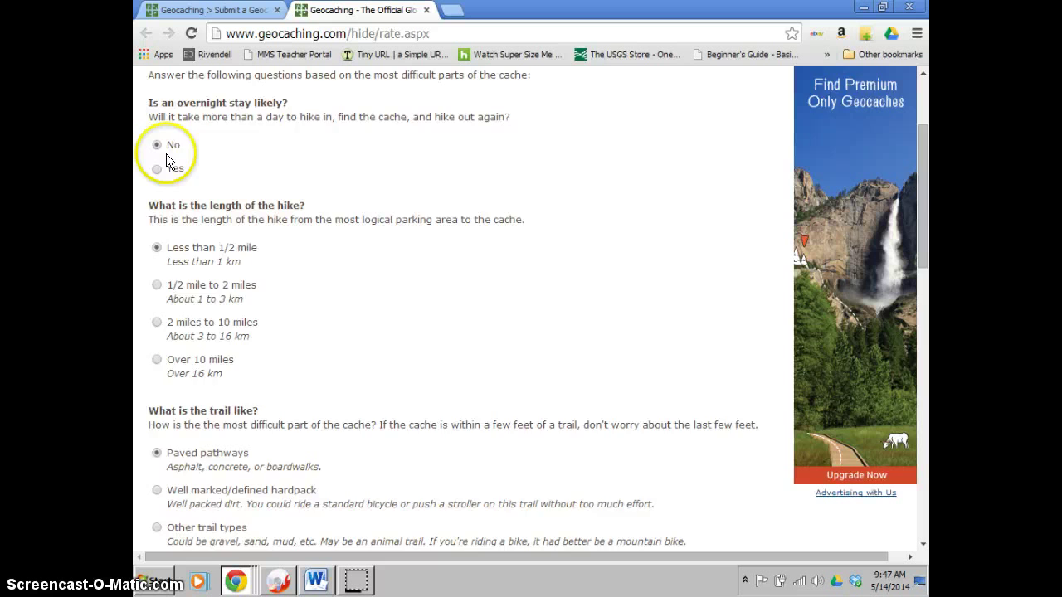
{"action": "scroll", "coordinate": [166, 158], "scroll_direction": "down", "scroll_amount": 3}
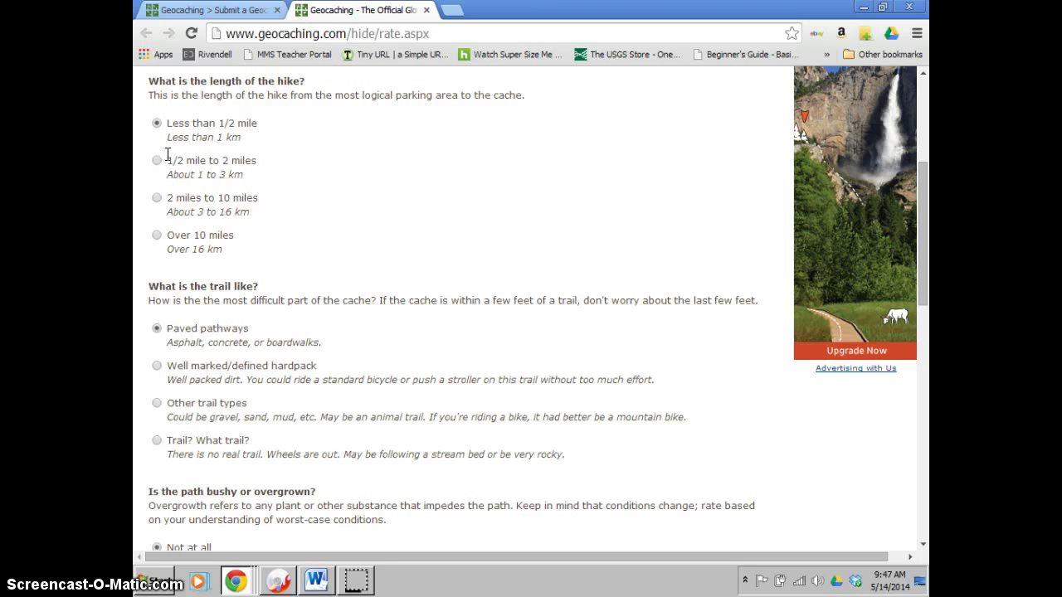
{"action": "left_click", "coordinate": [233, 120]}
{"action": "scroll", "coordinate": [226, 199], "scroll_direction": "down", "scroll_amount": 3}
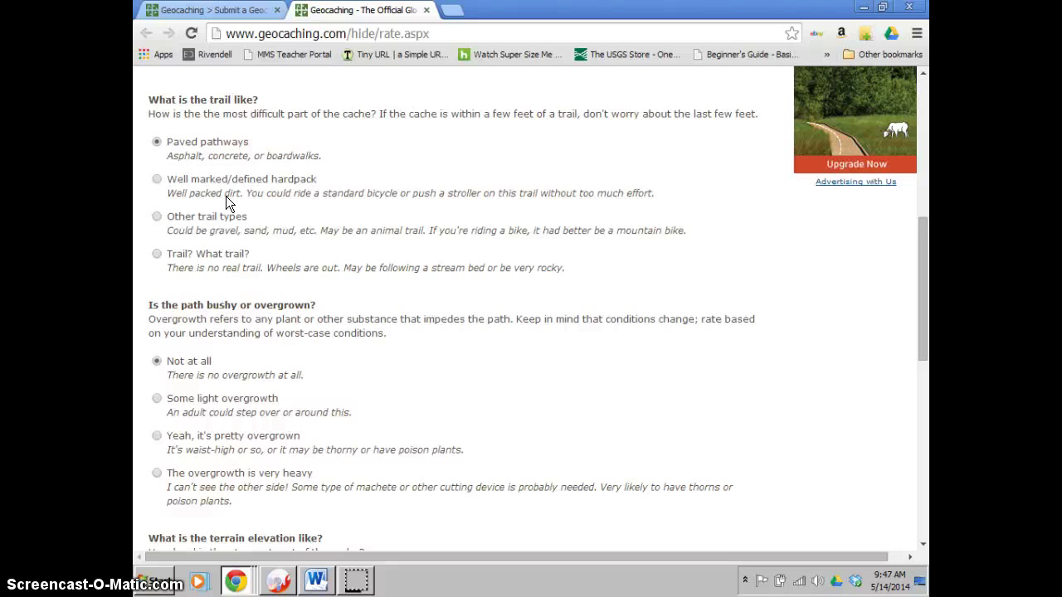
{"action": "scroll", "coordinate": [226, 196], "scroll_direction": "down", "scroll_amount": 2}
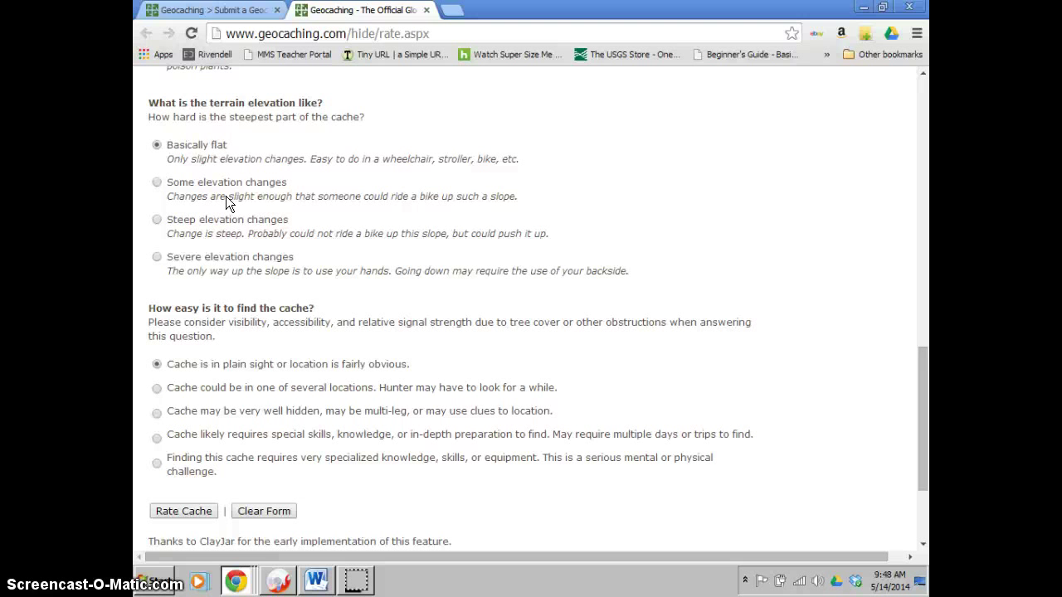
{"action": "scroll", "coordinate": [225, 195], "scroll_direction": "down", "scroll_amount": 3}
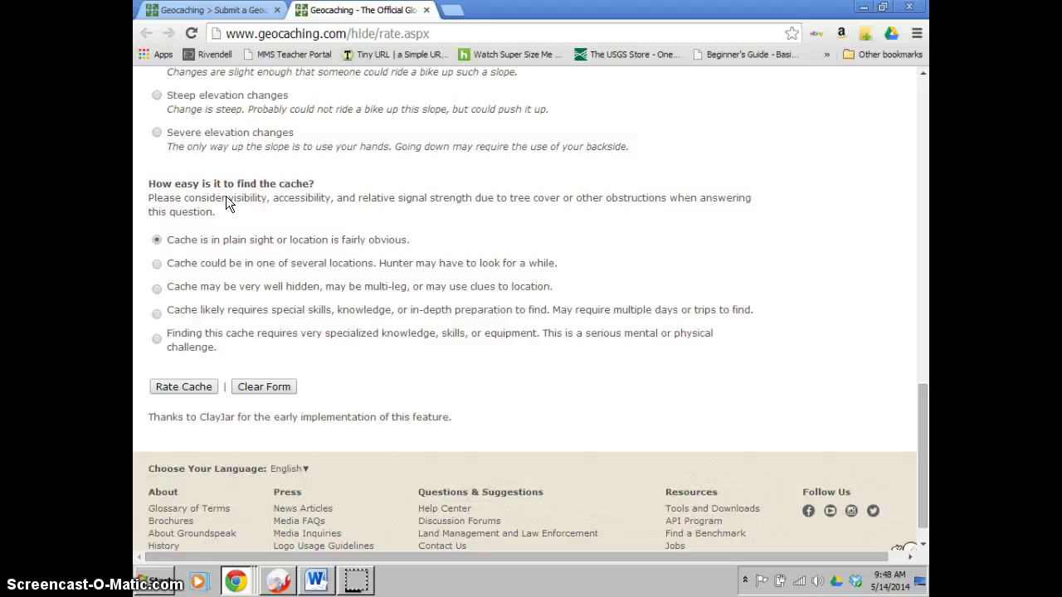
{"action": "scroll", "coordinate": [225, 195], "scroll_direction": "down", "scroll_amount": 1}
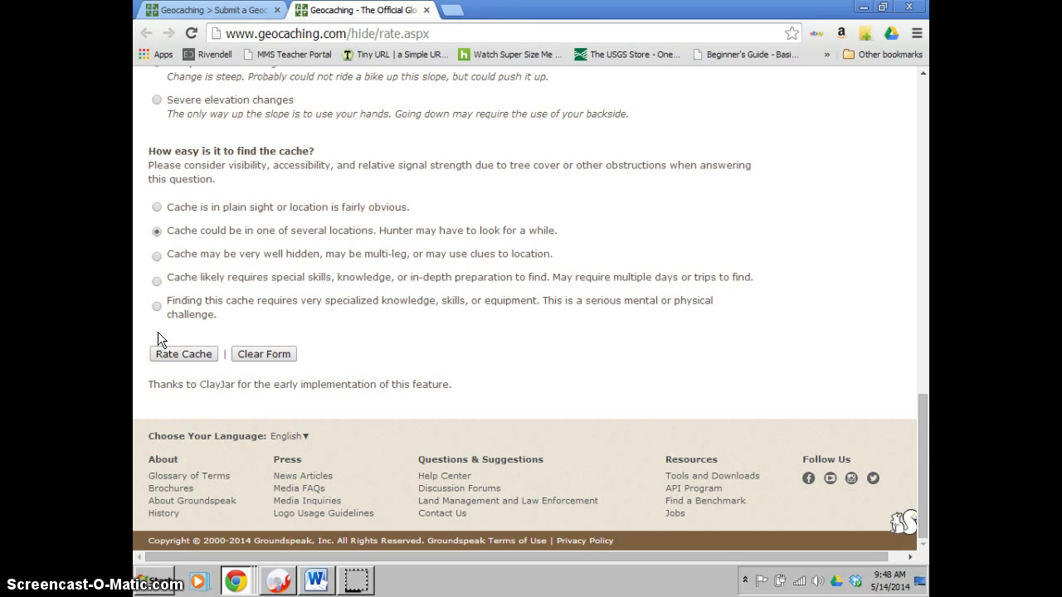
{"action": "left_click", "coordinate": [190, 354]}
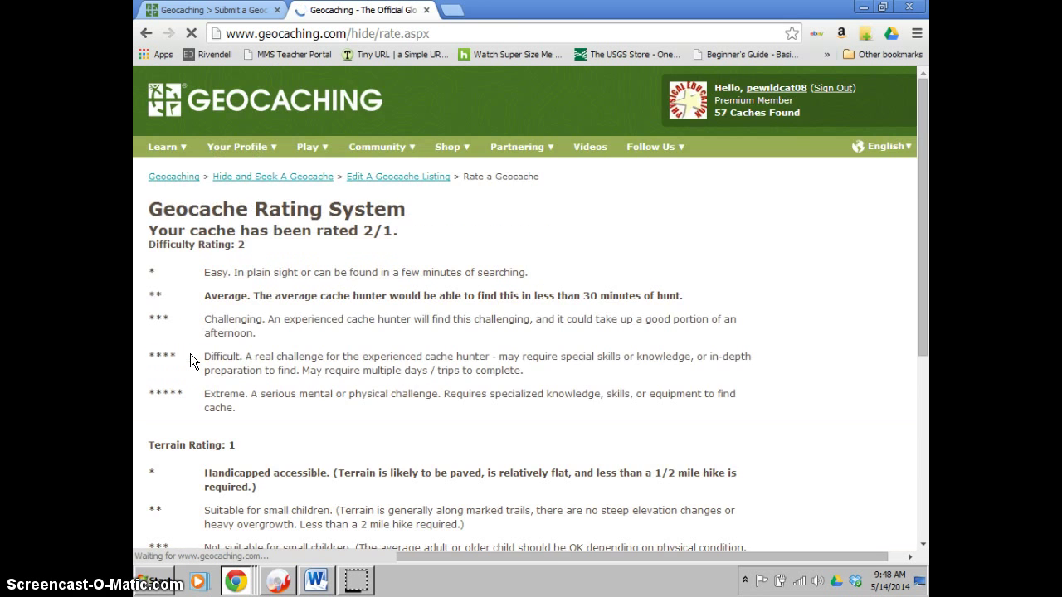
Review the calculated rating and set the geocache's difficulty to 2 in the listing form.
{"action": "scroll", "coordinate": [190, 354], "scroll_direction": "down", "scroll_amount": 1}
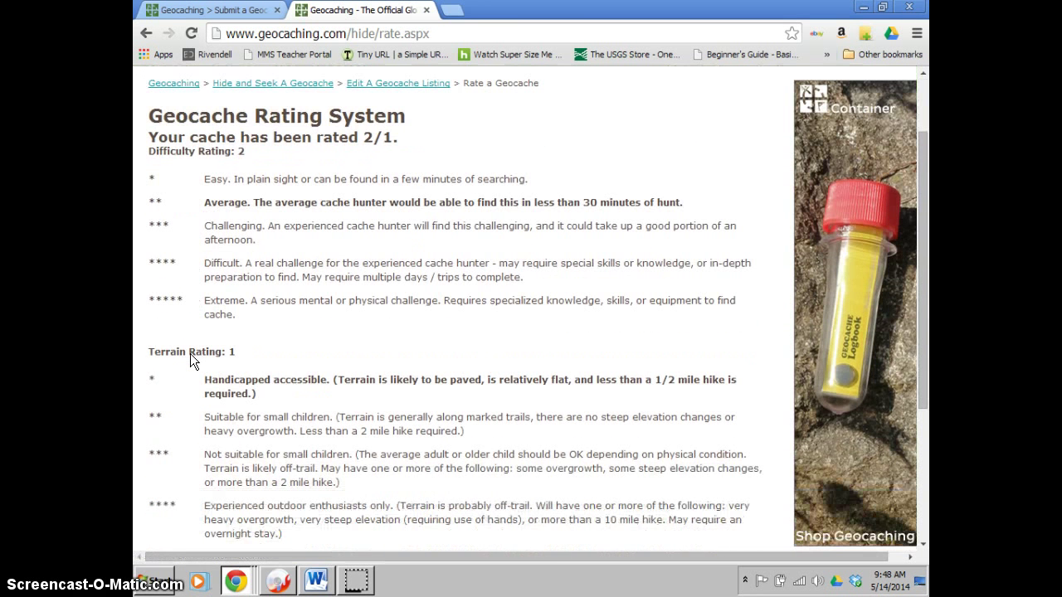
{"action": "left_click", "coordinate": [190, 332]}
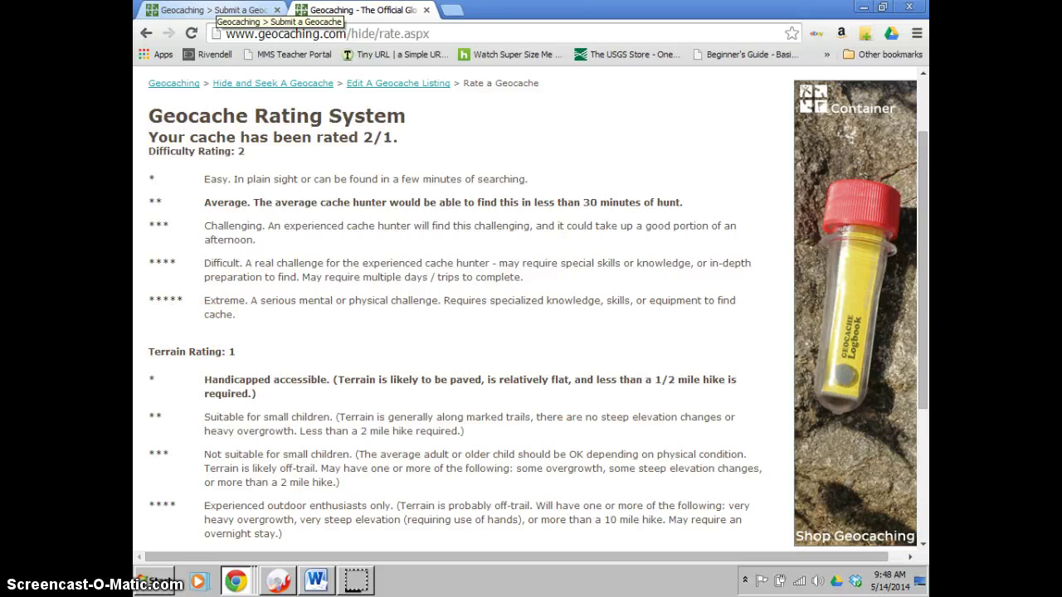
{"action": "left_click", "coordinate": [232, 10]}
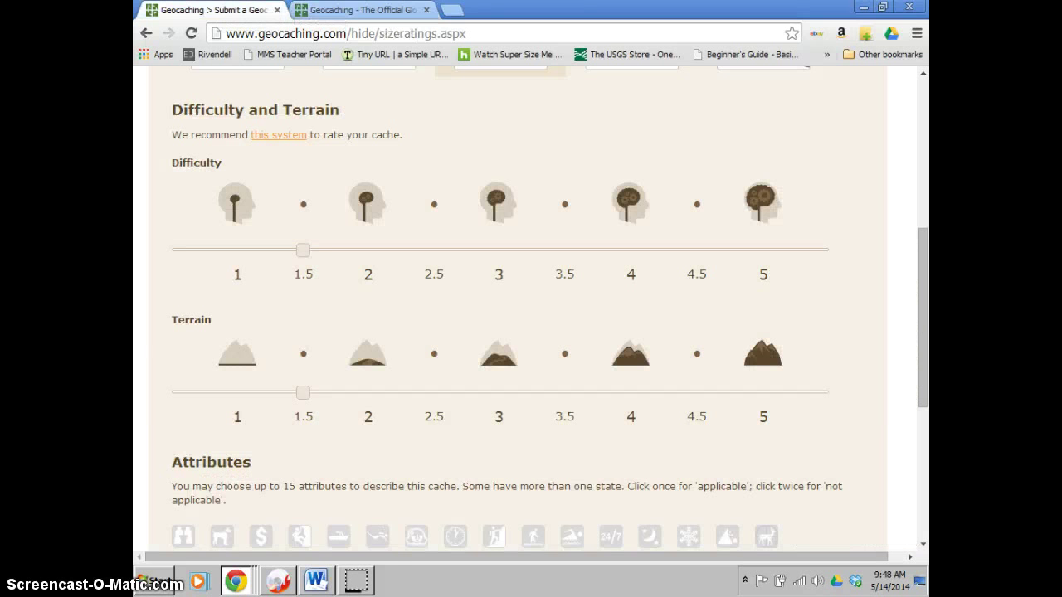
{"action": "left_click", "coordinate": [367, 252]}
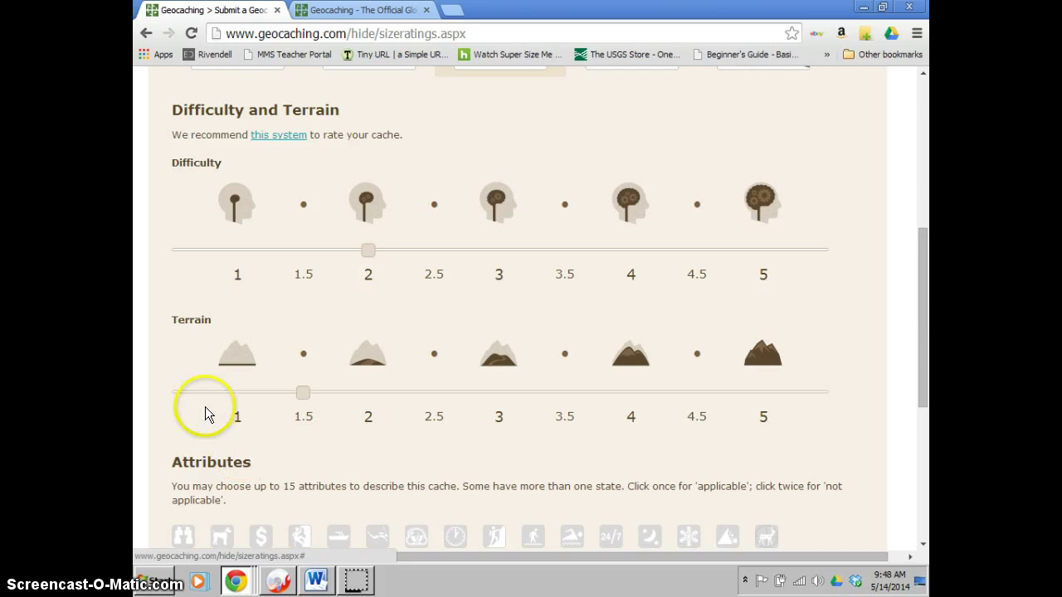
Mark the child-friendly, Takes Less Than an Hour, Available at All Times and winter (snowflake) attributes as applicable.
{"action": "scroll", "coordinate": [531, 332], "scroll_direction": "down", "scroll_amount": 3}
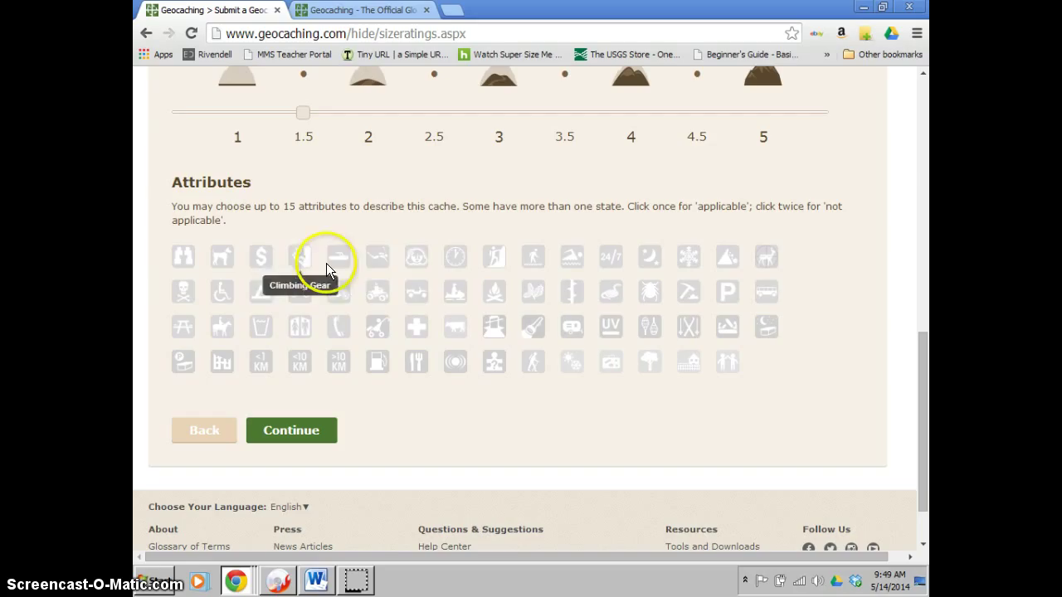
{"action": "left_click", "coordinate": [414, 264]}
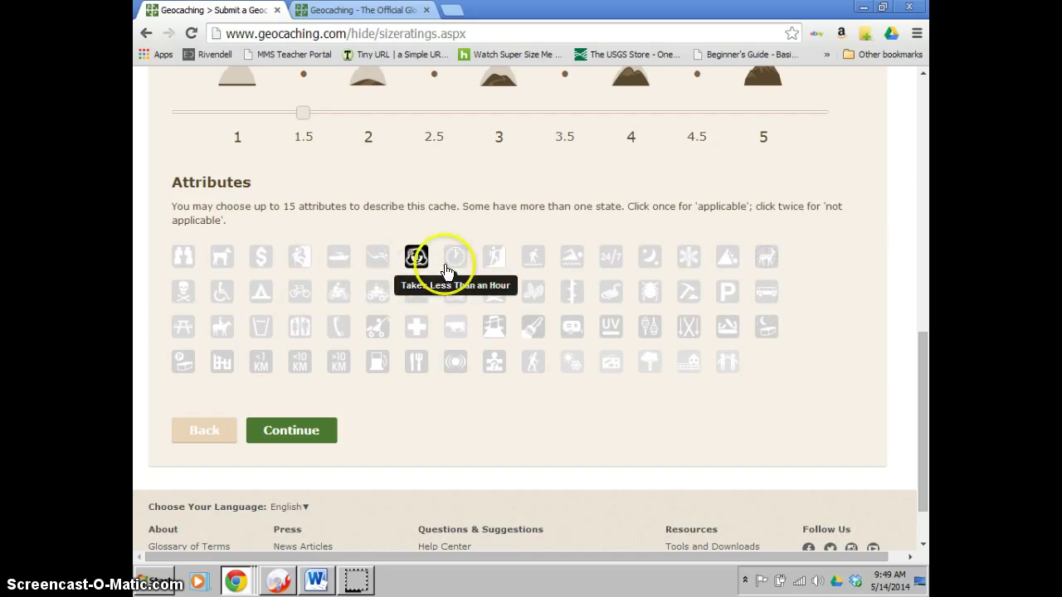
{"action": "left_click", "coordinate": [451, 266]}
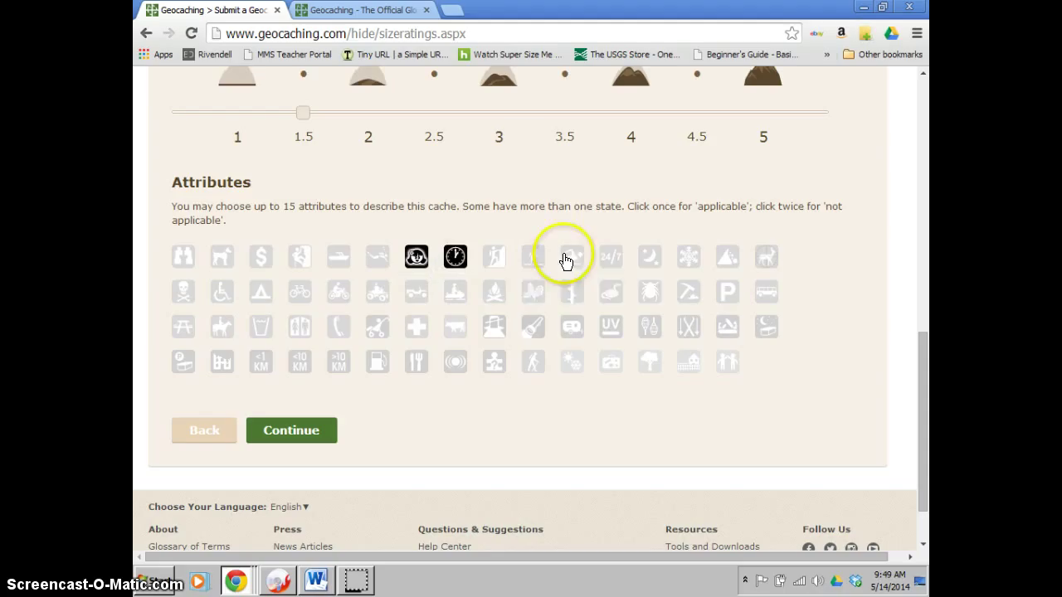
{"action": "left_click", "coordinate": [616, 264]}
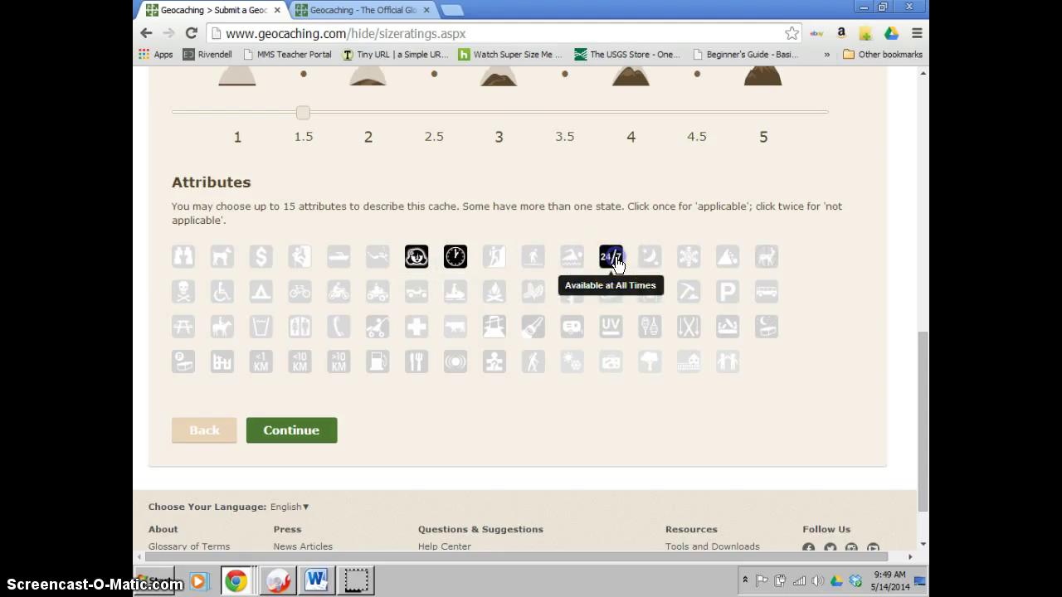
{"action": "left_click", "coordinate": [687, 262]}
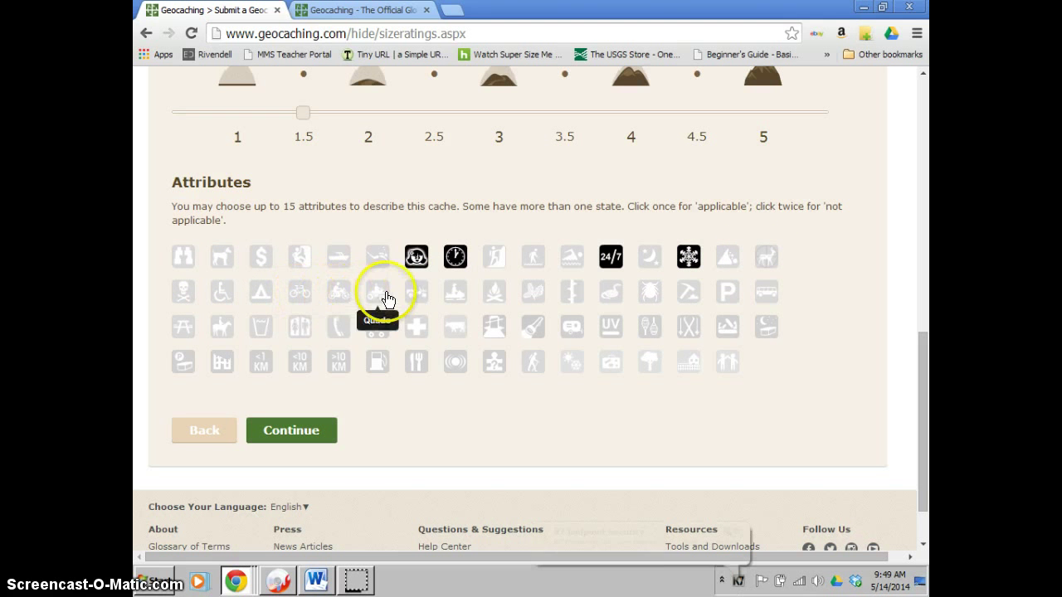
Mark the bicycle, parking, restroom and Stealth Required attributes as applicable.
{"action": "left_click", "coordinate": [300, 291]}
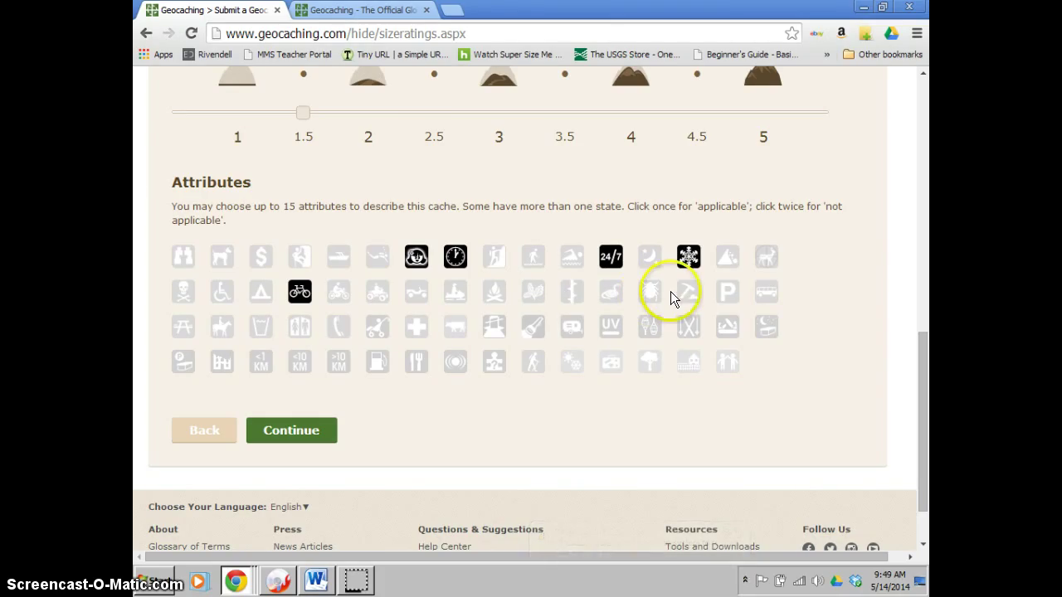
{"action": "left_click", "coordinate": [725, 294]}
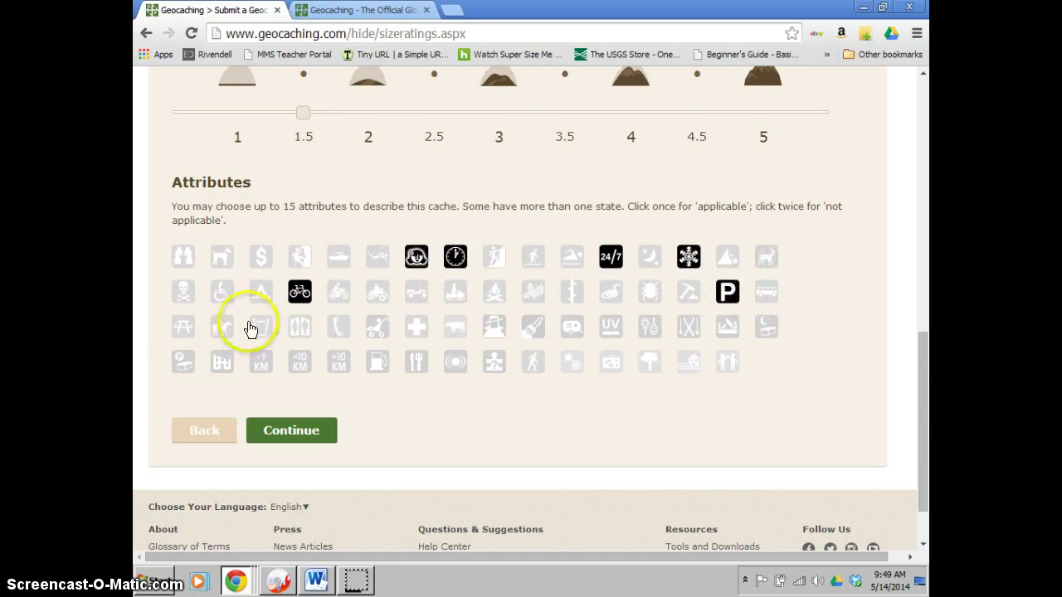
{"action": "left_click", "coordinate": [300, 329]}
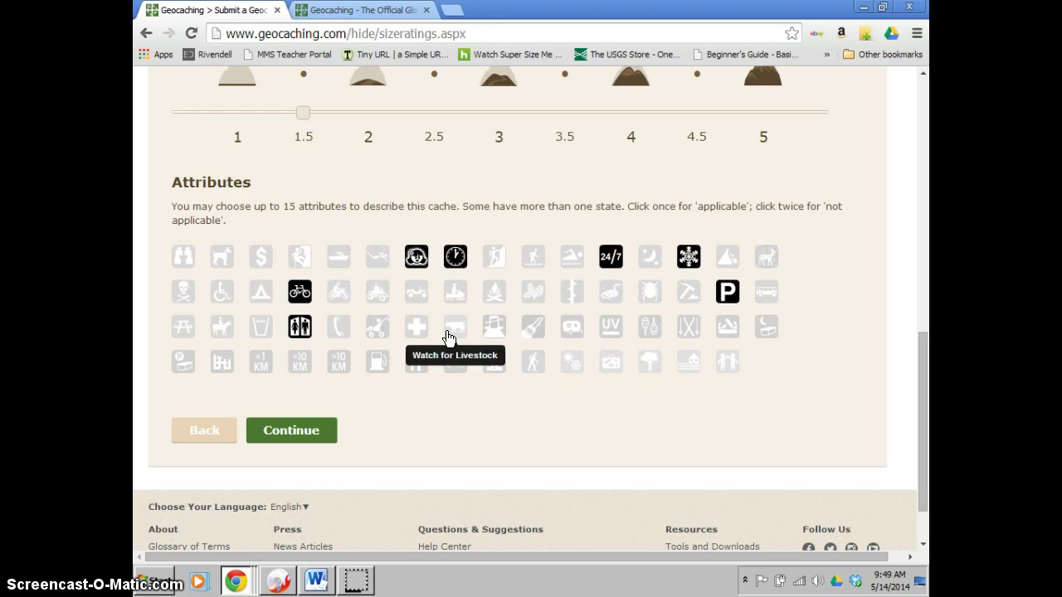
{"action": "left_click", "coordinate": [498, 335]}
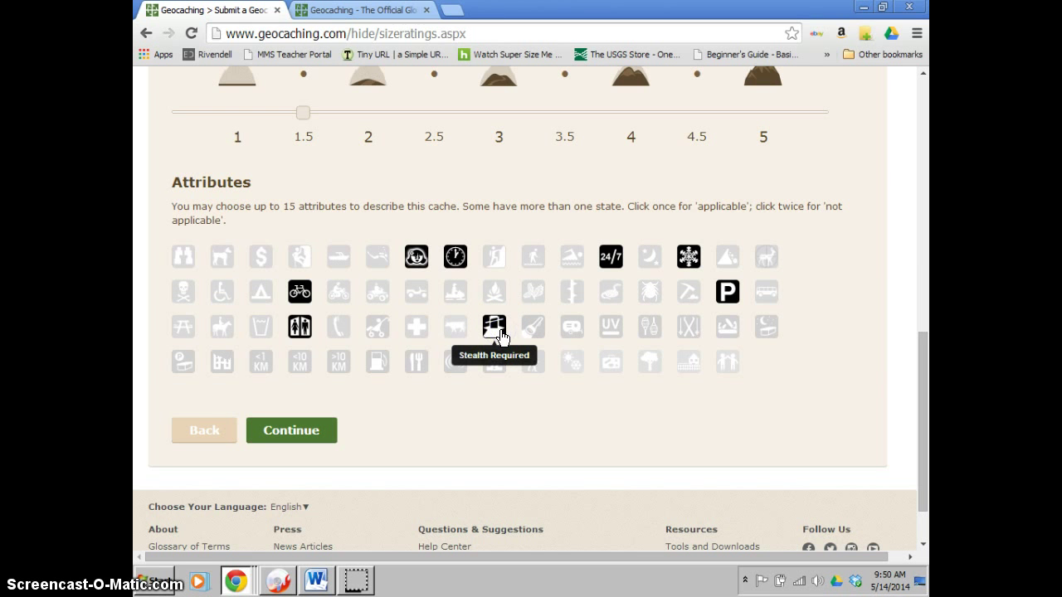
{"action": "left_click", "coordinate": [609, 336]}
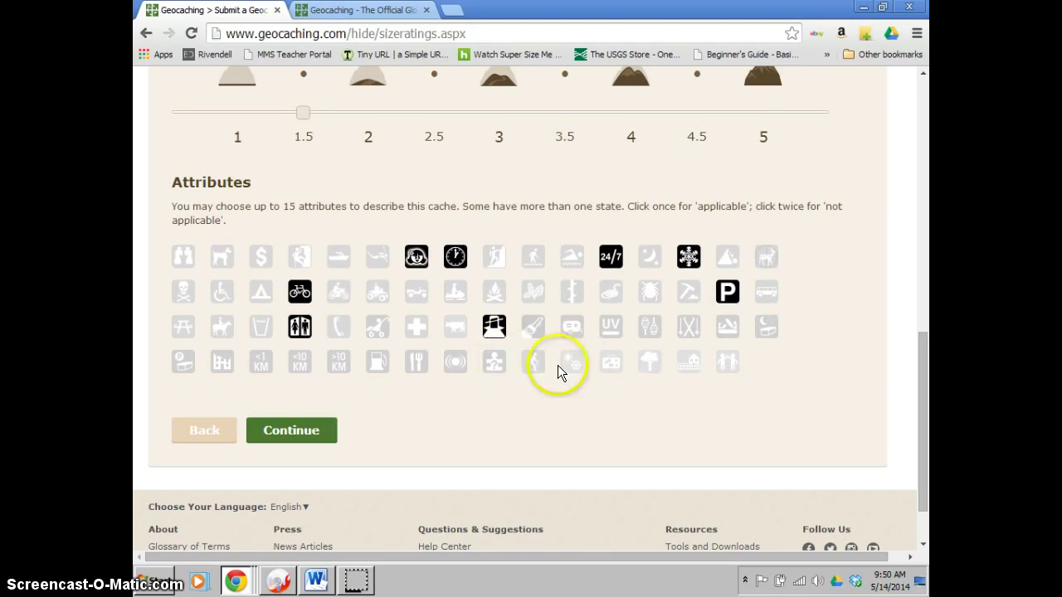
Mark Food Nearby, Fuel Nearby and Short Hike (Less than 1km) as applicable, and proceed to the reviewer notes stage.
{"action": "left_click", "coordinate": [415, 365]}
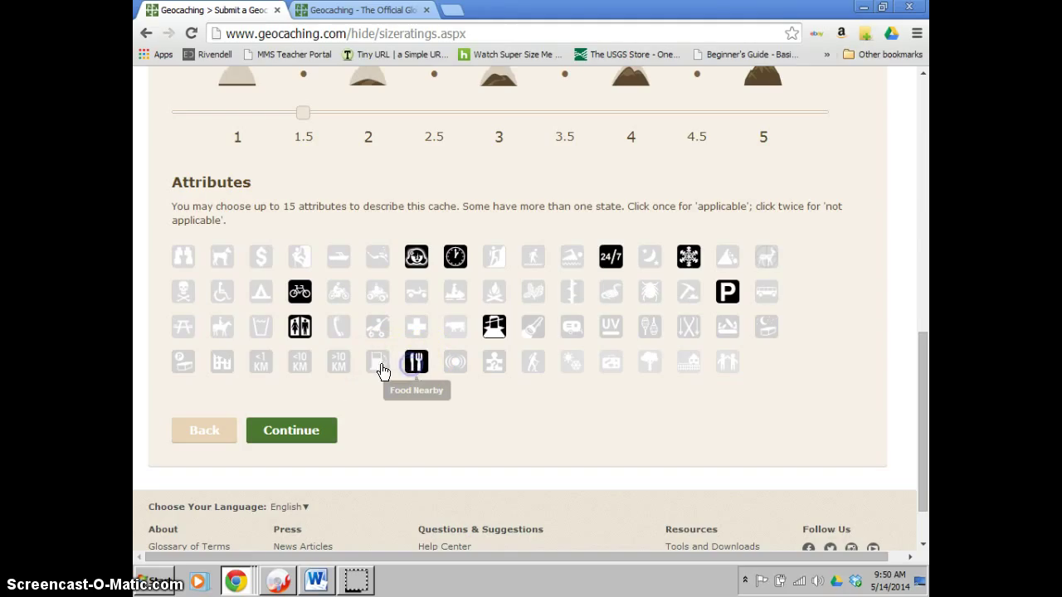
{"action": "left_click", "coordinate": [378, 361]}
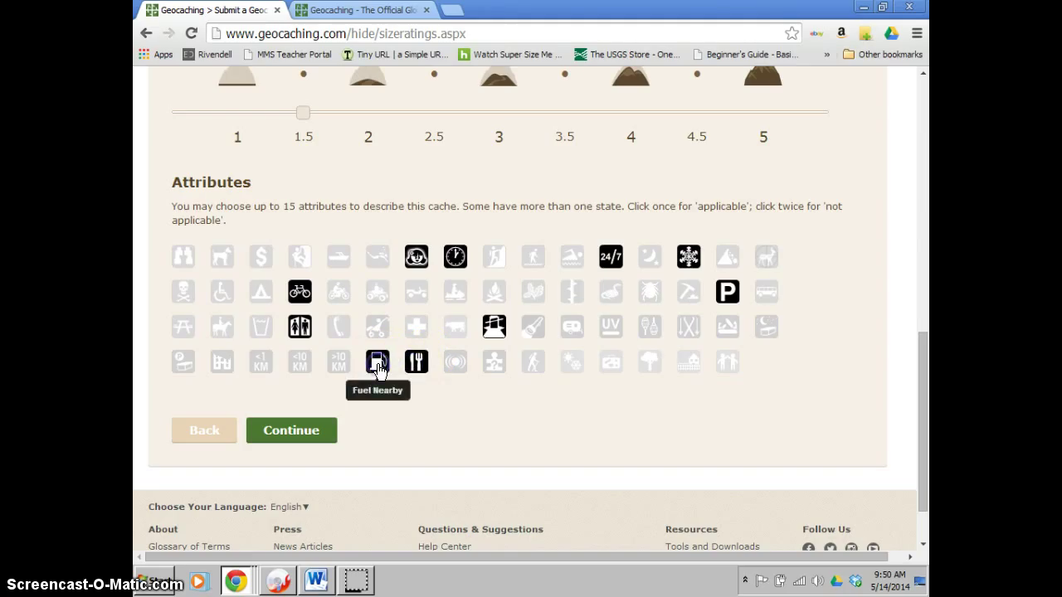
{"action": "left_click", "coordinate": [260, 361]}
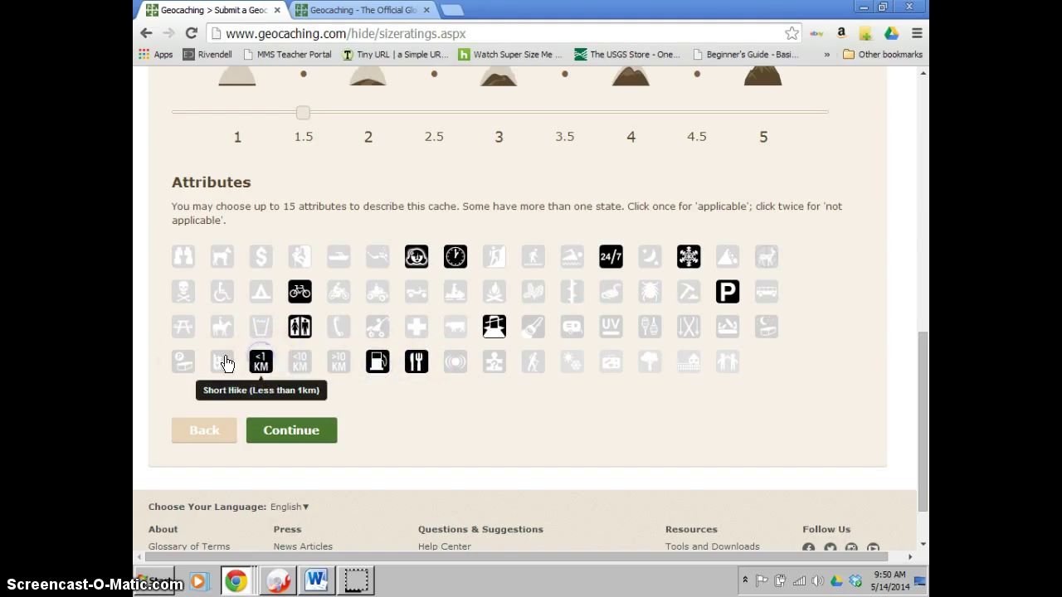
{"action": "left_click", "coordinate": [284, 430]}
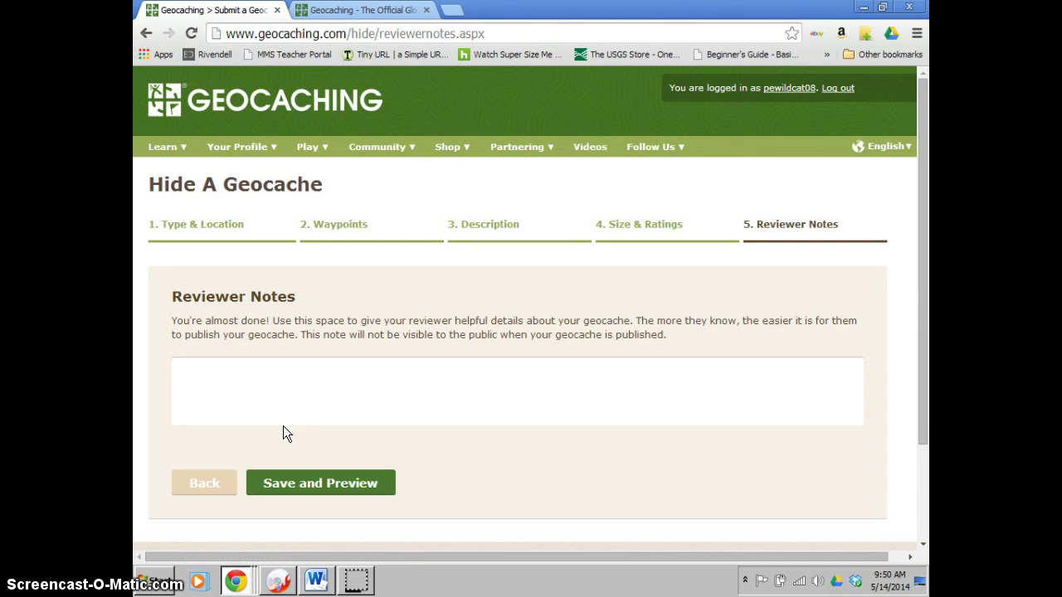
Enter the reviewer note "Thanks!" and save the geocache listing for preview.
{"action": "left_click", "coordinate": [352, 385]}
{"action": "type", "text": "Thanks!"}
{"action": "left_click", "coordinate": [324, 489]}
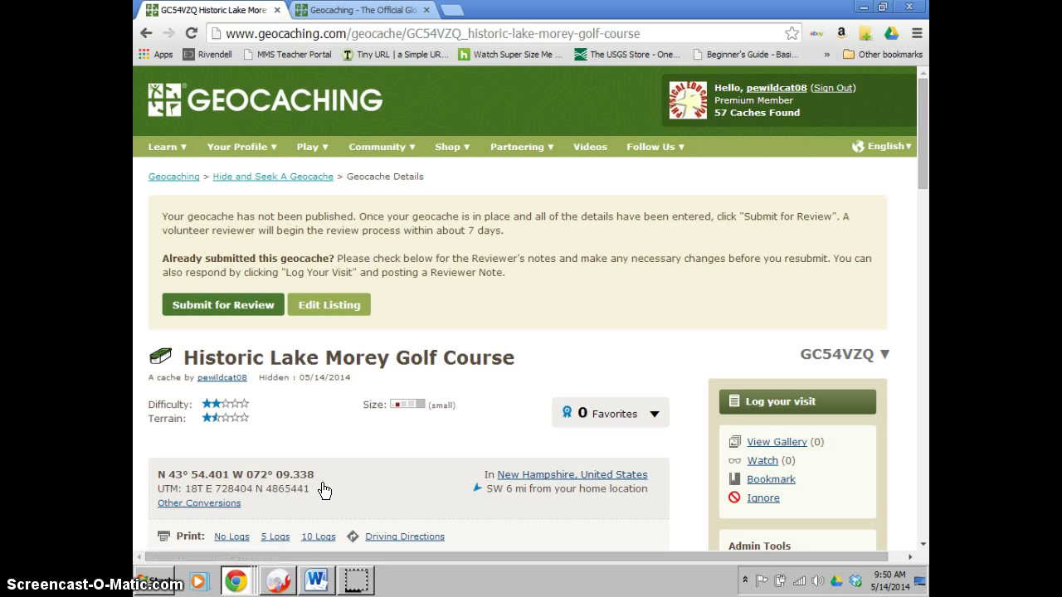
Review the unpublished listing's ratings, coordinates, hint, attributes, map, reviewer note and submission options.
{"action": "scroll", "coordinate": [323, 490], "scroll_direction": "down", "scroll_amount": 3}
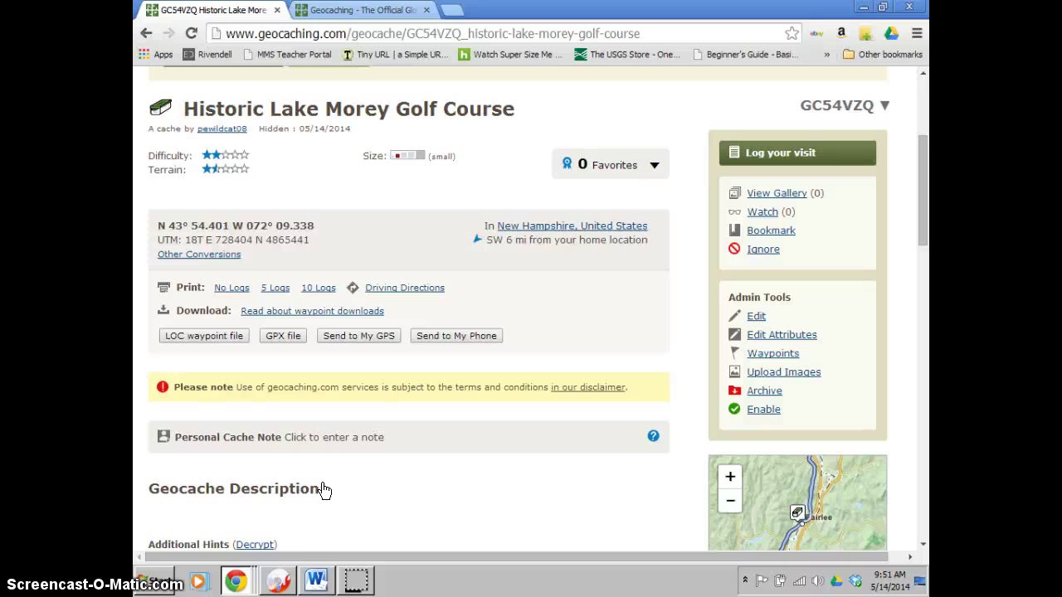
{"action": "scroll", "coordinate": [324, 490], "scroll_direction": "down", "scroll_amount": 3}
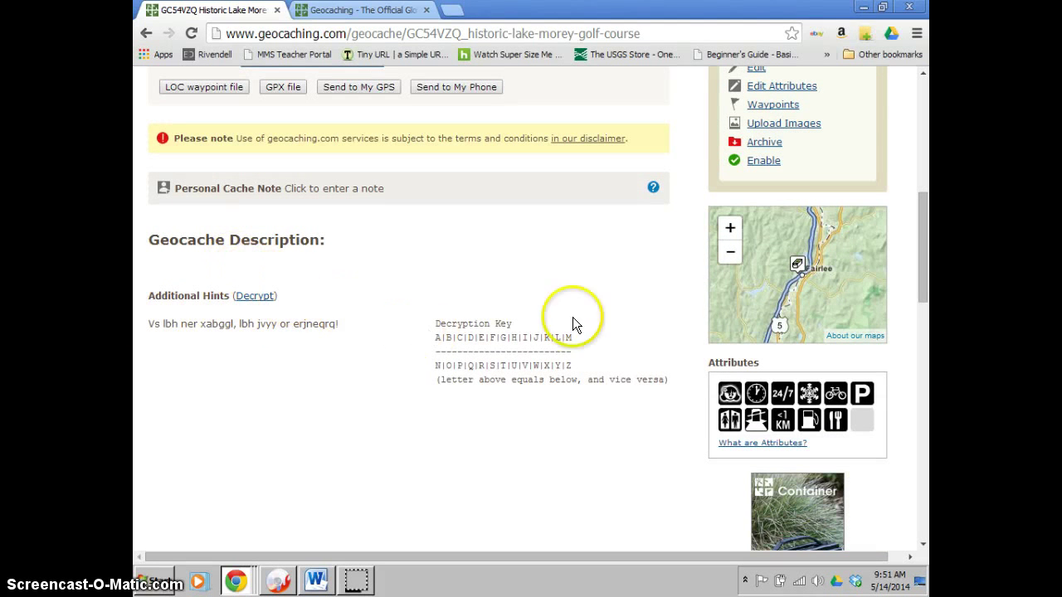
{"action": "scroll", "coordinate": [616, 318], "scroll_direction": "down", "scroll_amount": 3}
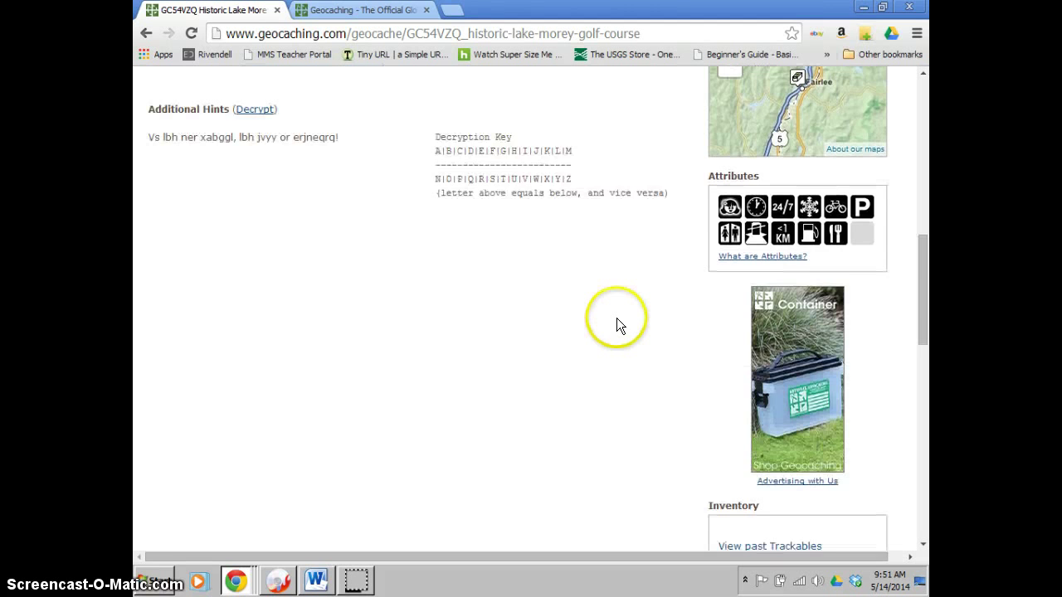
{"action": "scroll", "coordinate": [616, 317], "scroll_direction": "down", "scroll_amount": 5}
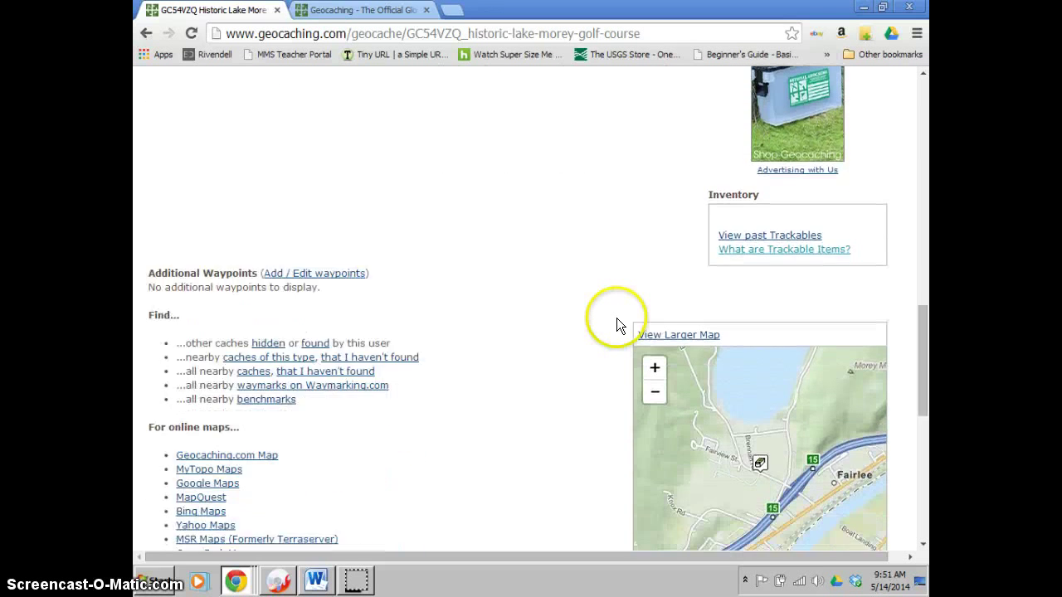
{"action": "scroll", "coordinate": [617, 317], "scroll_direction": "down", "scroll_amount": 2}
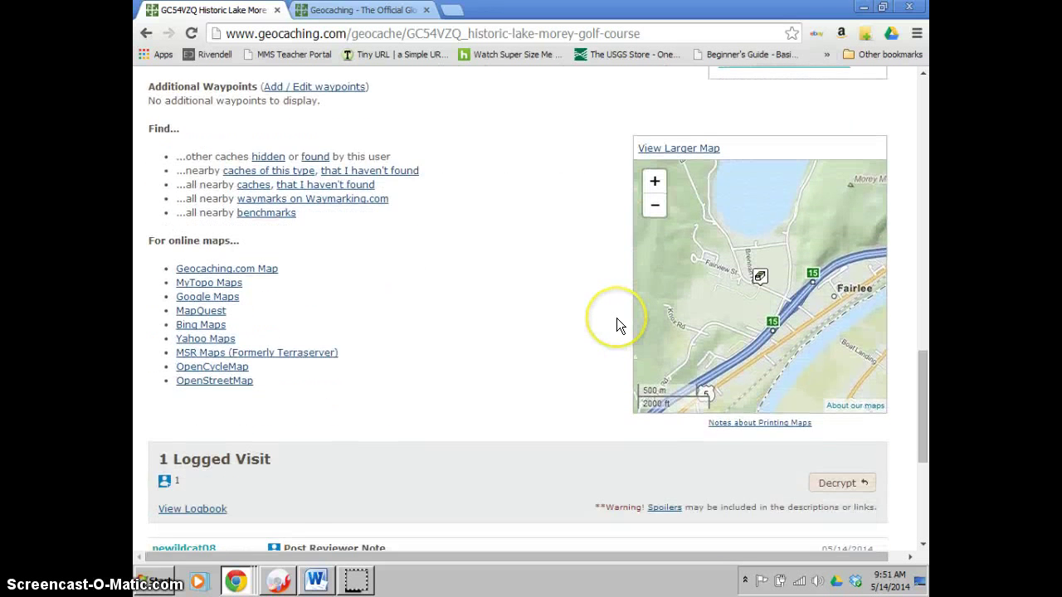
{"action": "scroll", "coordinate": [616, 325], "scroll_direction": "down", "scroll_amount": 2}
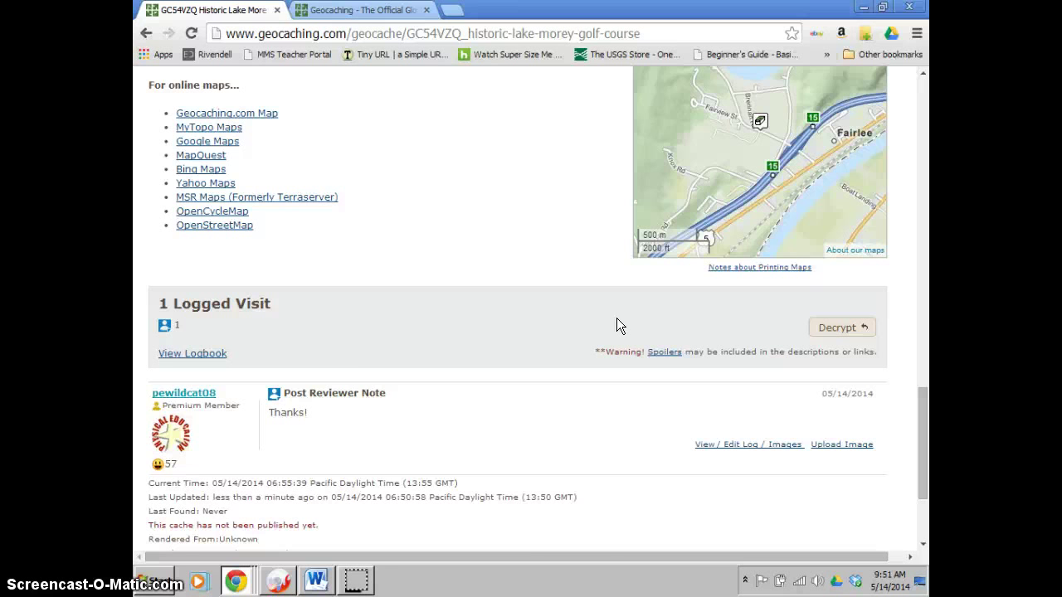
{"action": "key", "text": "Home"}
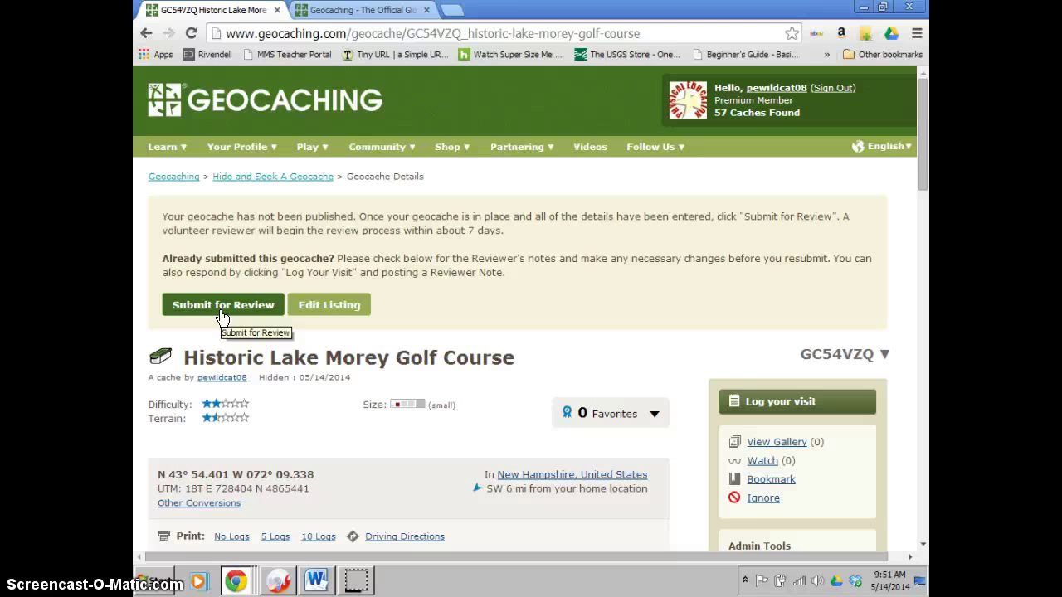
{"action": "scroll", "coordinate": [223, 318], "scroll_direction": "down", "scroll_amount": 1}
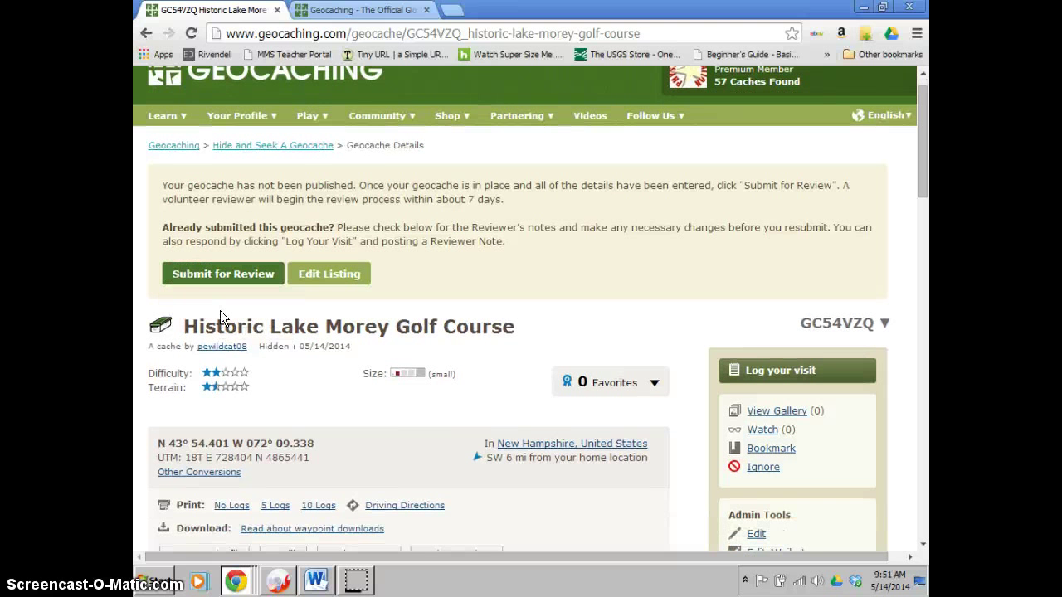